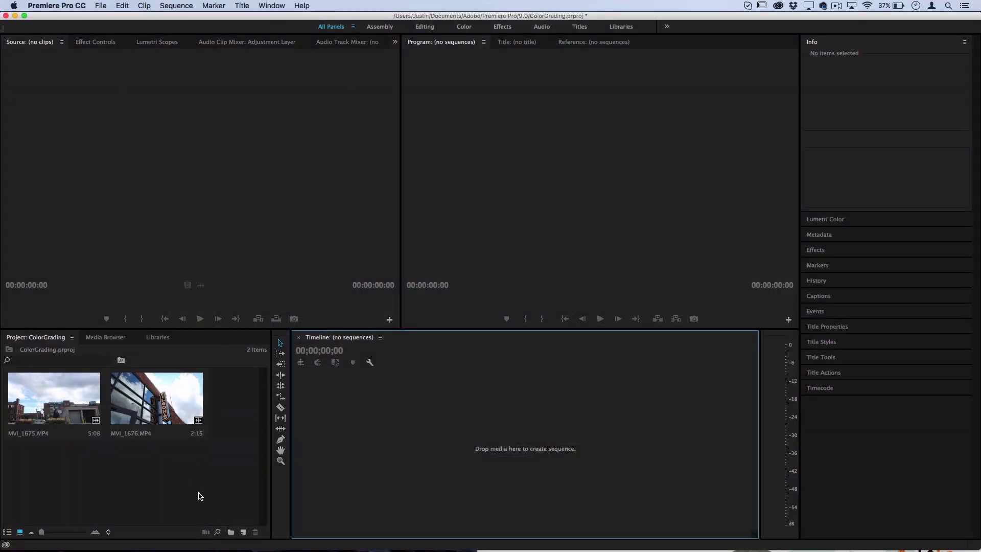
Create sequence MVI_1676 from clips MVI_1675 and MVI_1676 and scrub through it.
{"action": "left_click_drag", "start_coordinate": [180, 477], "coordinate": [65, 395]}
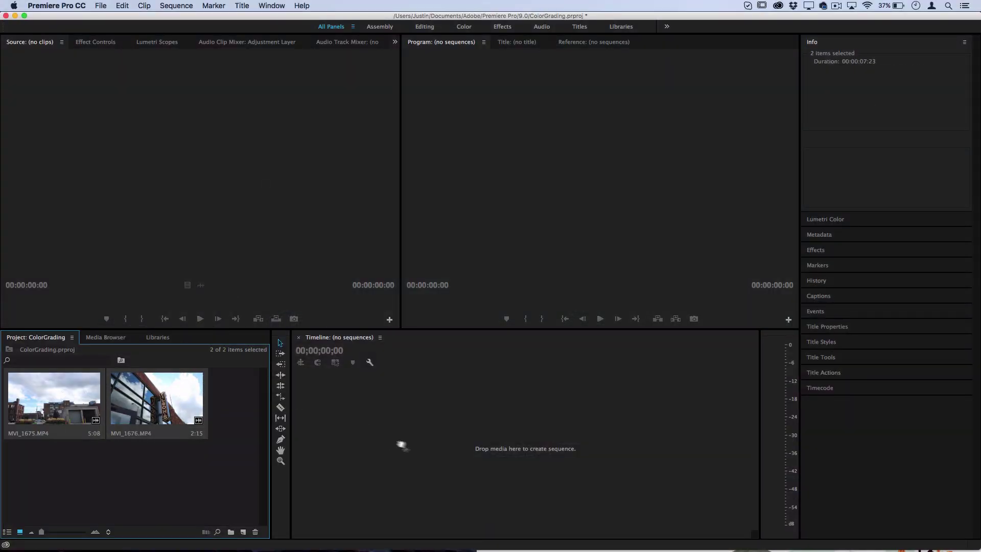
{"action": "left_click_drag", "start_coordinate": [401, 445], "coordinate": [403, 435]}
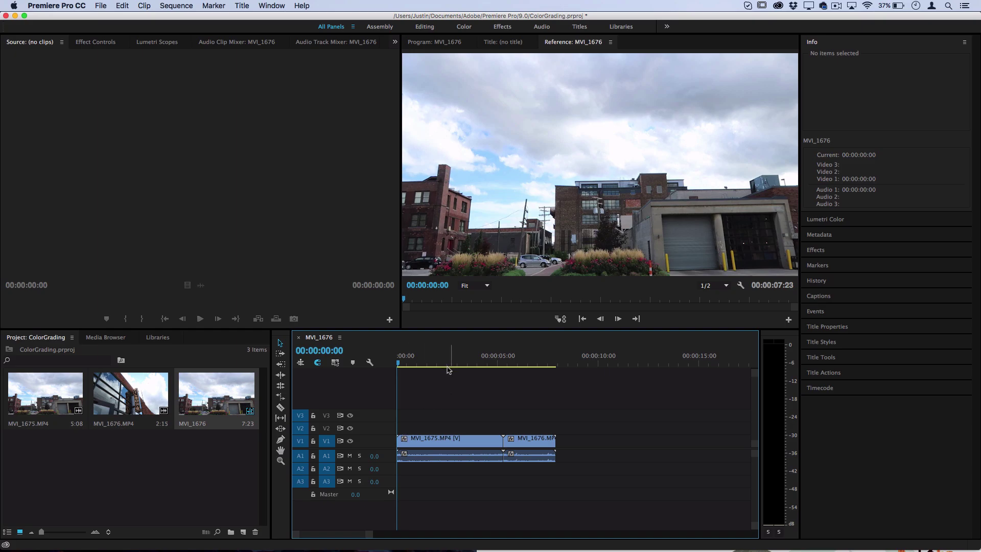
{"action": "mouse_move", "coordinate": [429, 361]}
{"action": "left_mouse_down"}
{"action": "mouse_move", "coordinate": [500, 365]}
{"action": "mouse_move", "coordinate": [408, 373]}
{"action": "left_mouse_up"}
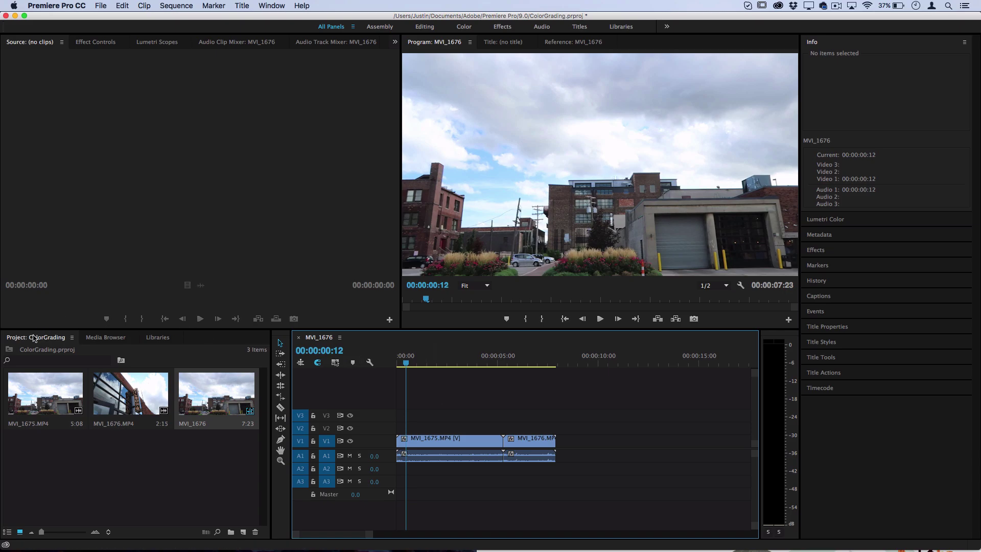
{"action": "left_click", "coordinate": [21, 342]}
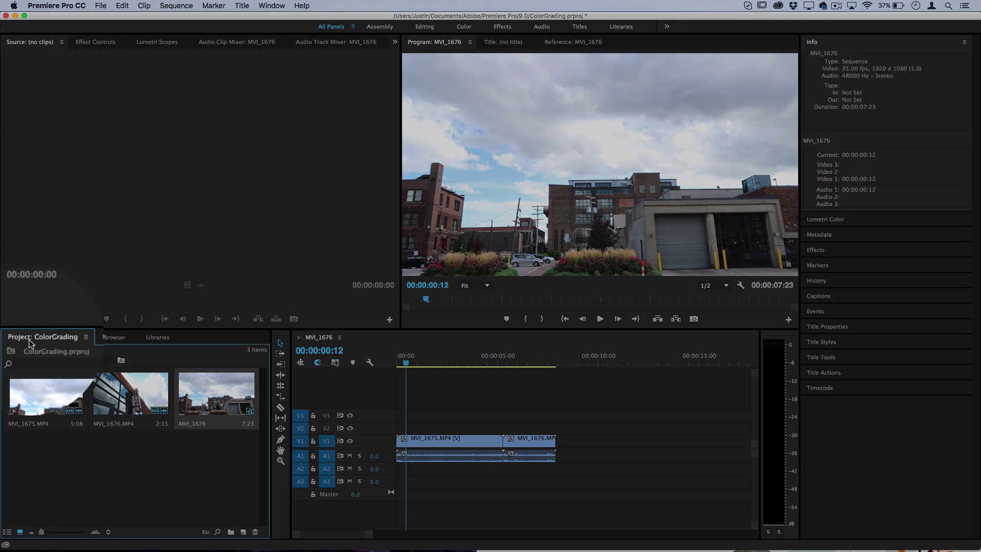
Create a 1920×1080 adjustment layer via File > New with the default settings.
{"action": "left_click", "coordinate": [100, 6]}
{"action": "mouse_move", "coordinate": [109, 18]}
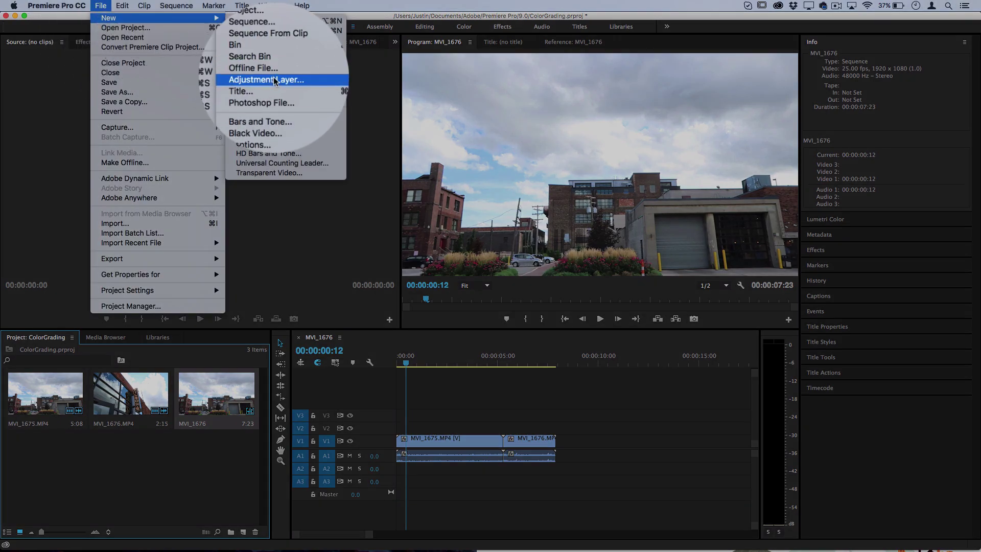
{"action": "left_click", "coordinate": [266, 79]}
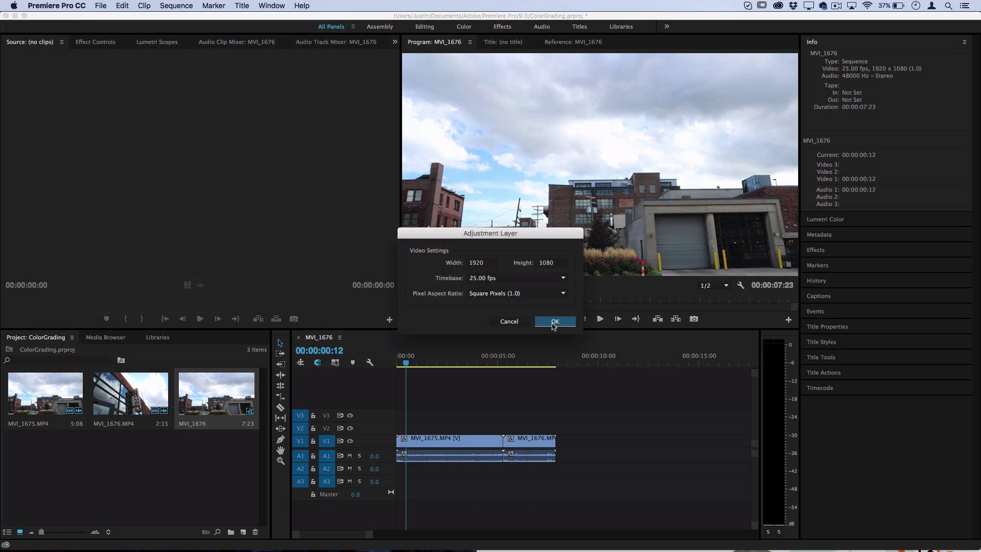
{"action": "left_click", "coordinate": [555, 322]}
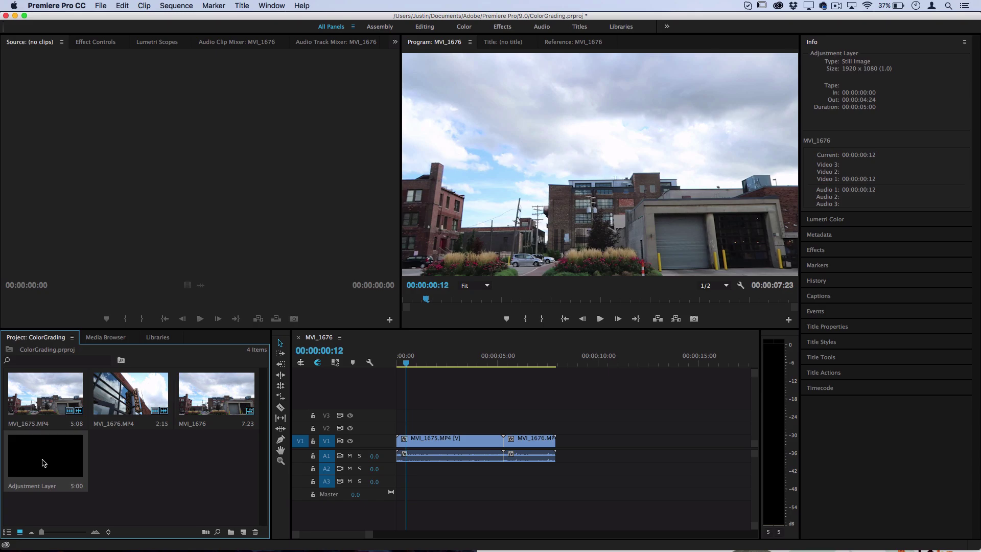
Place the adjustment layer on V2 and stretch it to about 7:23 over both clips.
{"action": "left_click_drag", "start_coordinate": [37, 462], "coordinate": [392, 429]}
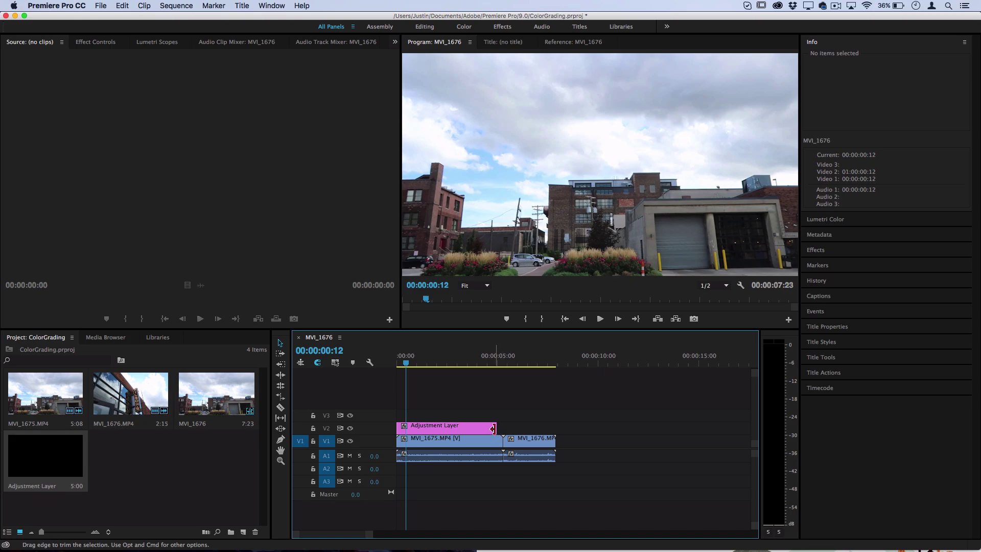
{"action": "mouse_move", "coordinate": [495, 426]}
{"action": "left_mouse_down"}
{"action": "mouse_move", "coordinate": [534, 428]}
{"action": "mouse_move", "coordinate": [500, 428]}
{"action": "left_mouse_up"}
{"action": "left_click", "coordinate": [491, 427]}
{"action": "left_click", "coordinate": [460, 443]}
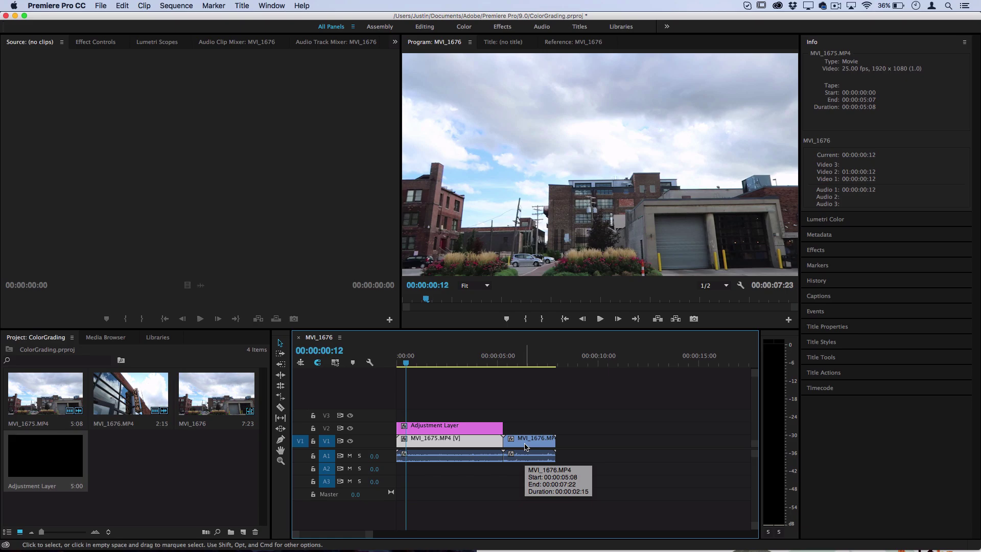
{"action": "left_click_drag", "start_coordinate": [502, 427], "coordinate": [555, 427]}
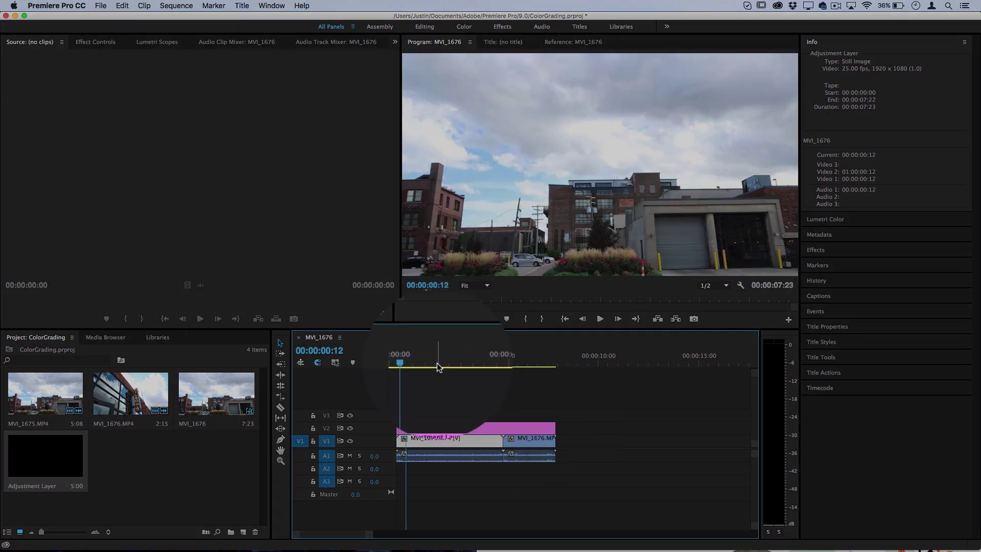
{"action": "key", "text": "Home"}
{"action": "left_click", "coordinate": [459, 430]}
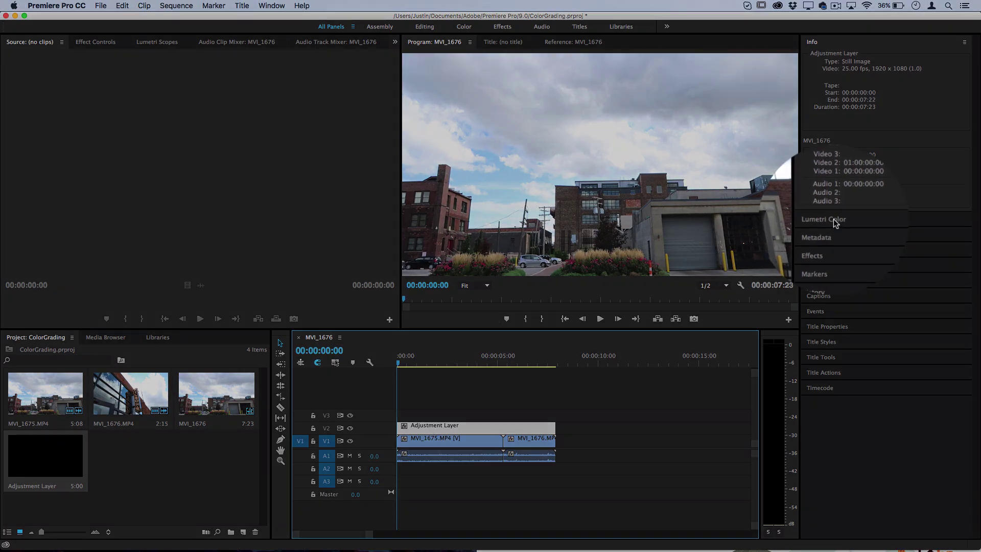
In Lumetri Basic Correction, set exposure -0.2, contrast 15.9 and highlights -21.6.
{"action": "left_click", "coordinate": [833, 218]}
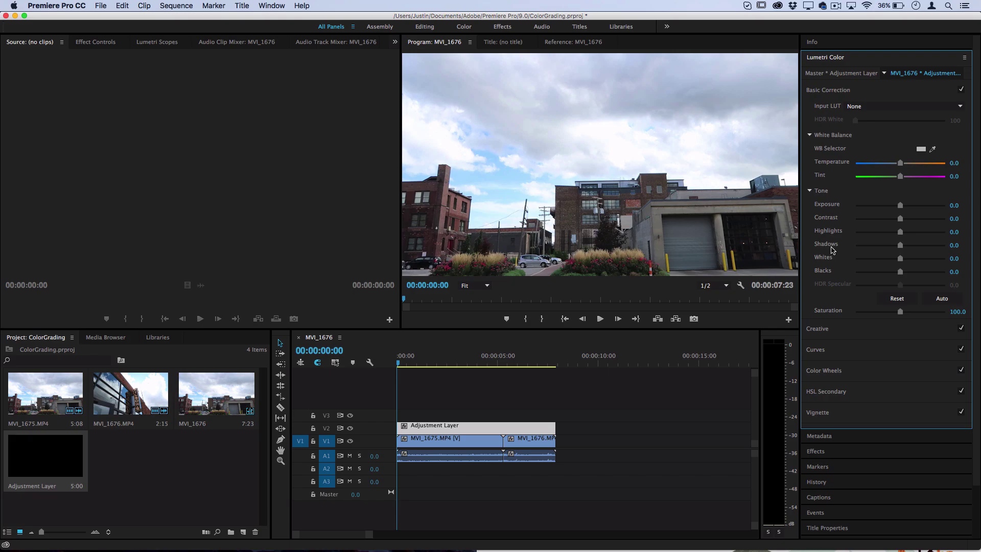
{"action": "left_click_drag", "start_coordinate": [900, 205], "coordinate": [899, 205]}
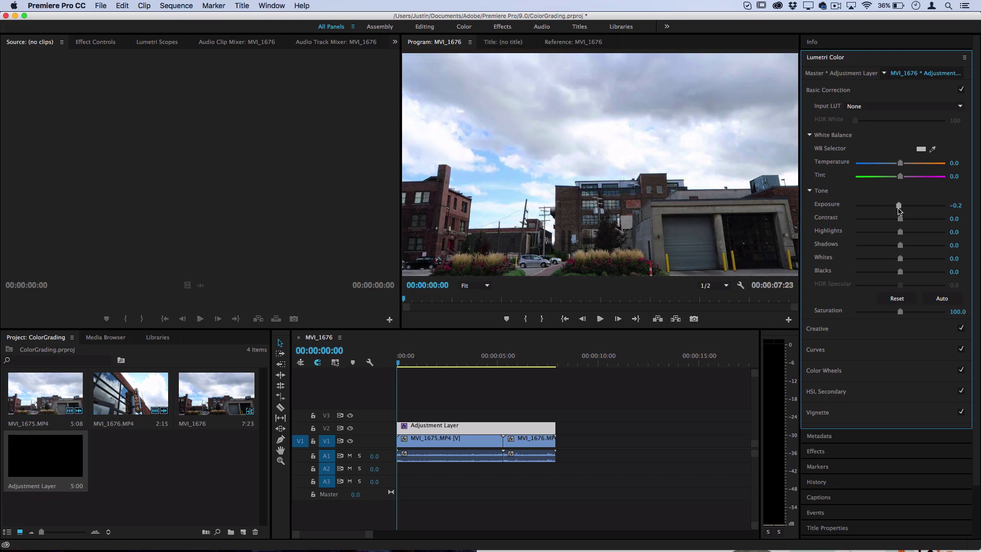
{"action": "mouse_move", "coordinate": [899, 218]}
{"action": "left_mouse_down"}
{"action": "mouse_move", "coordinate": [902, 234]}
{"action": "mouse_move", "coordinate": [891, 239]}
{"action": "left_mouse_up"}
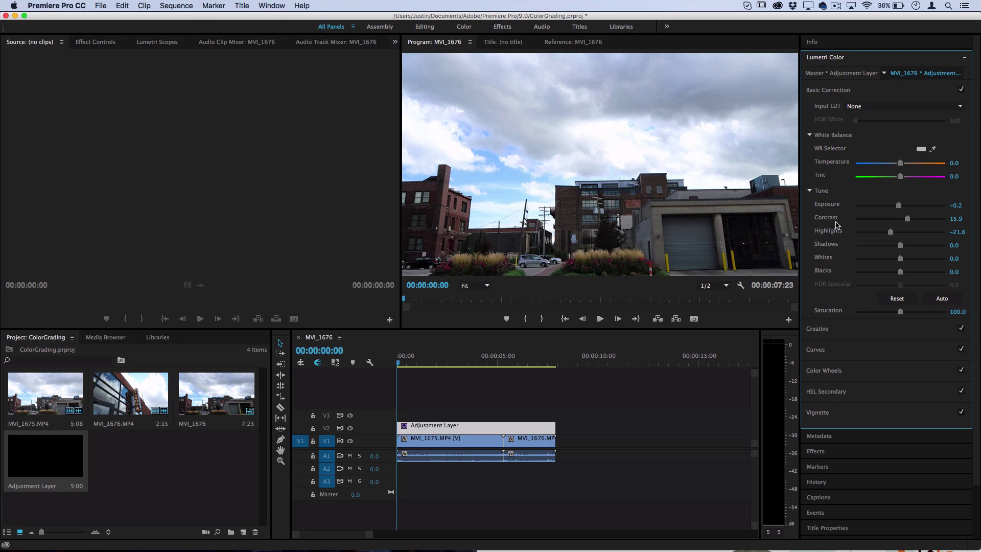
In Creative, try the CineSpace2383sRGB6bit look and adjust its intensity.
{"action": "left_click", "coordinate": [825, 329]}
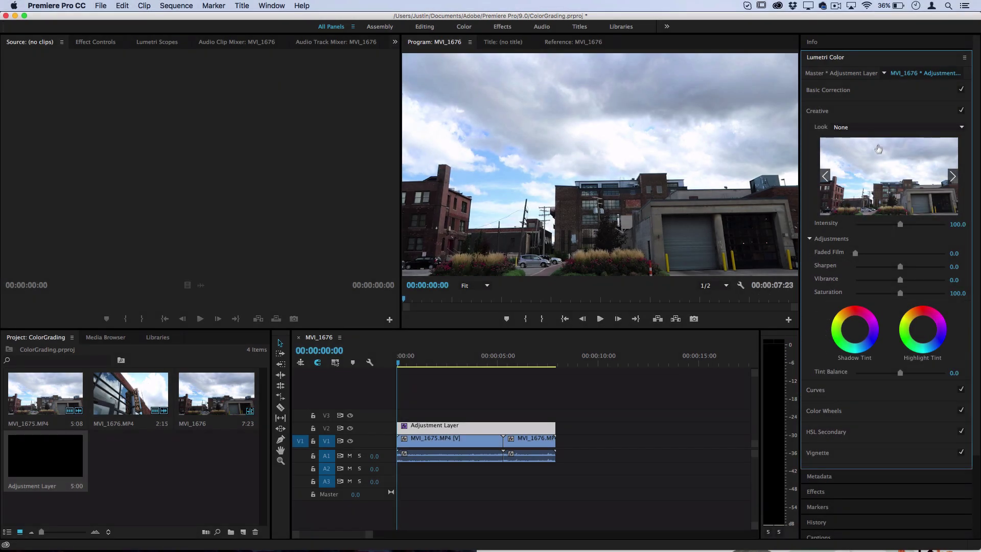
{"action": "left_click", "coordinate": [869, 126]}
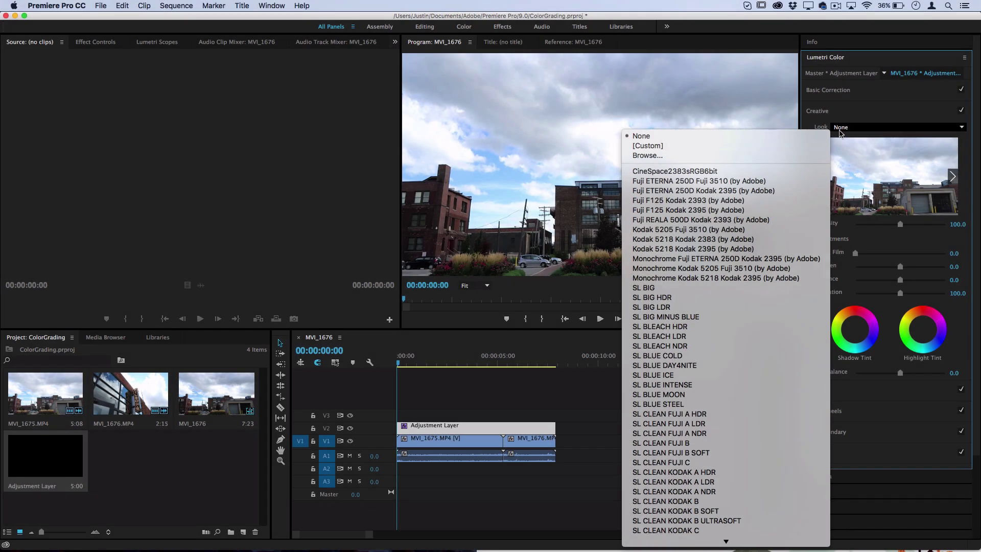
{"action": "scroll", "coordinate": [734, 404], "scroll_direction": "down", "scroll_amount": 10}
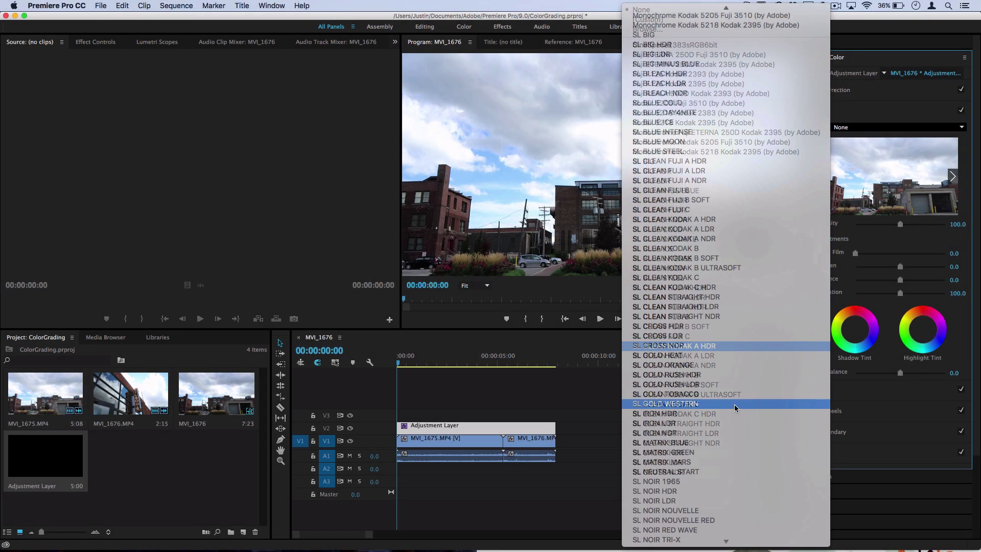
{"action": "scroll", "coordinate": [734, 404], "scroll_direction": "up", "scroll_amount": 6}
{"action": "left_click", "coordinate": [690, 46]}
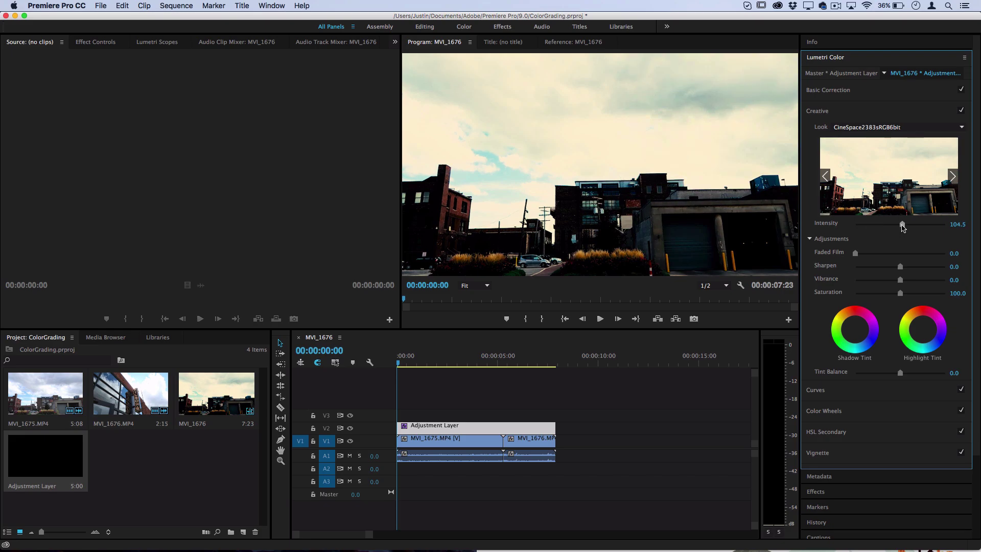
{"action": "mouse_move", "coordinate": [902, 228]}
{"action": "left_mouse_down"}
{"action": "mouse_move", "coordinate": [855, 227]}
{"action": "mouse_move", "coordinate": [876, 227]}
{"action": "left_mouse_up"}
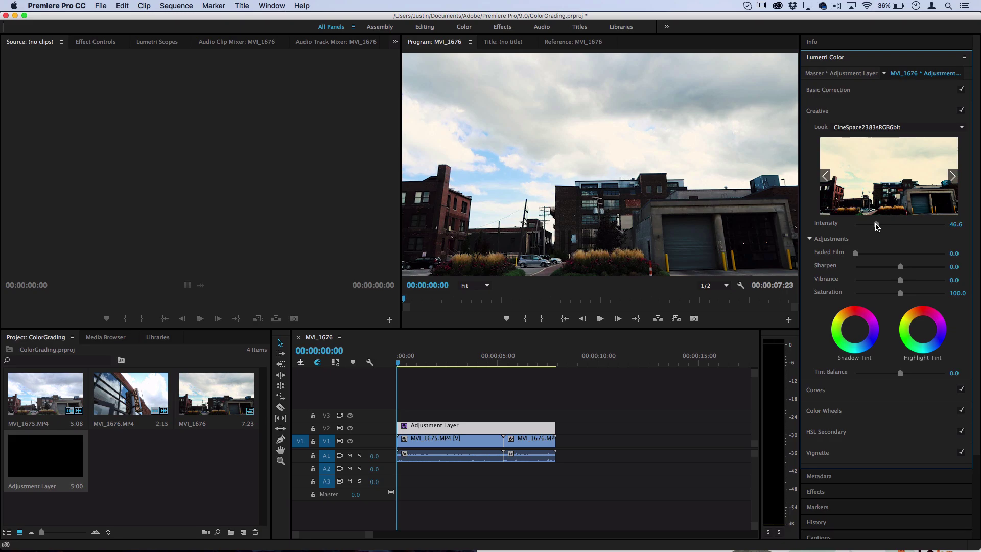
Step through other looks, settling on SL BIG LDR at intensity 72.7.
{"action": "left_click", "coordinate": [952, 176]}
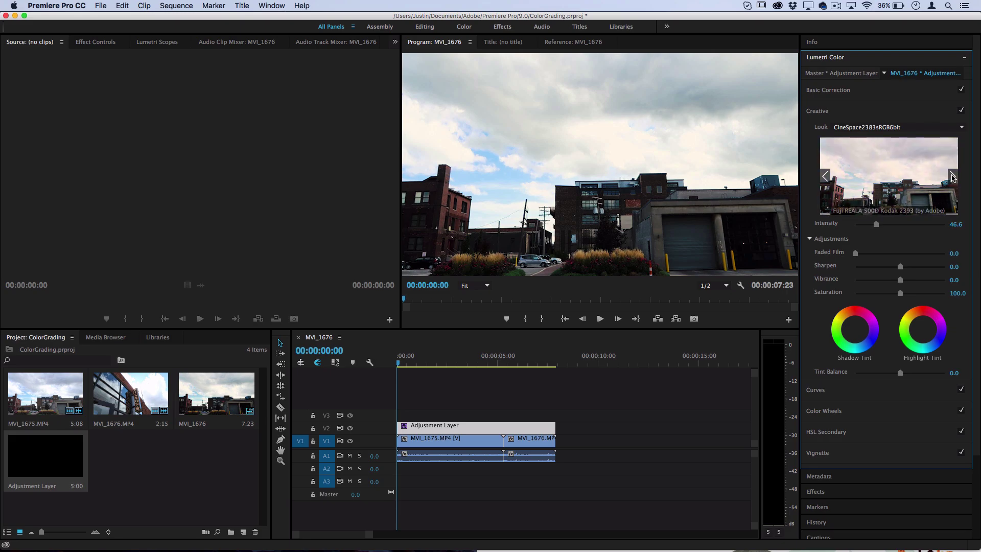
{"action": "left_click", "coordinate": [949, 177]}
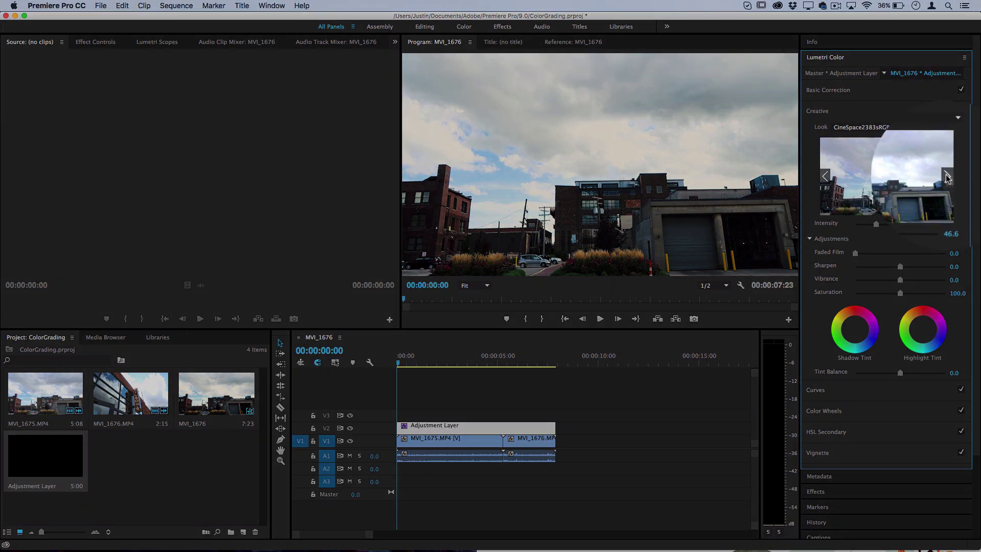
{"action": "left_click", "coordinate": [886, 178]}
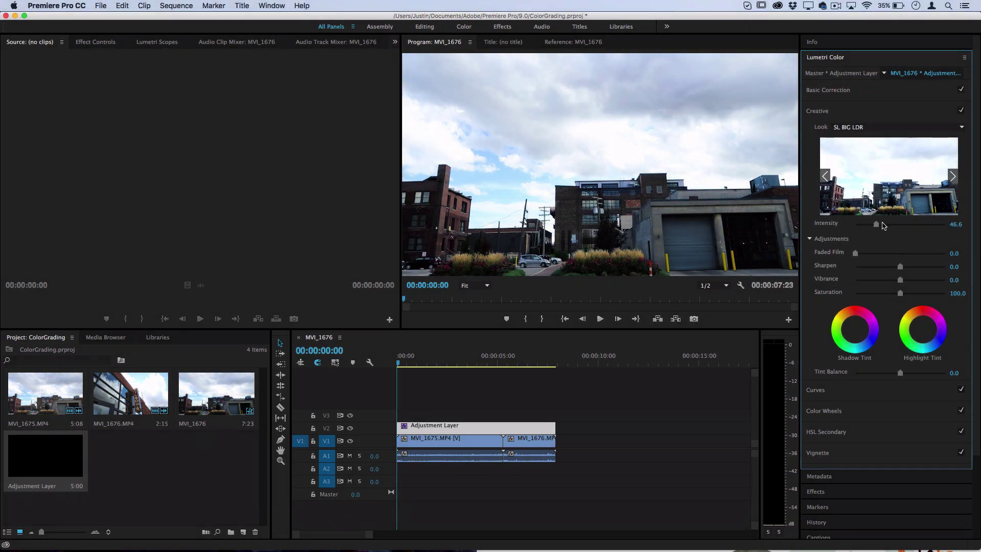
{"action": "mouse_move", "coordinate": [878, 225]}
{"action": "left_mouse_down"}
{"action": "mouse_move", "coordinate": [902, 227]}
{"action": "mouse_move", "coordinate": [888, 230]}
{"action": "left_mouse_up"}
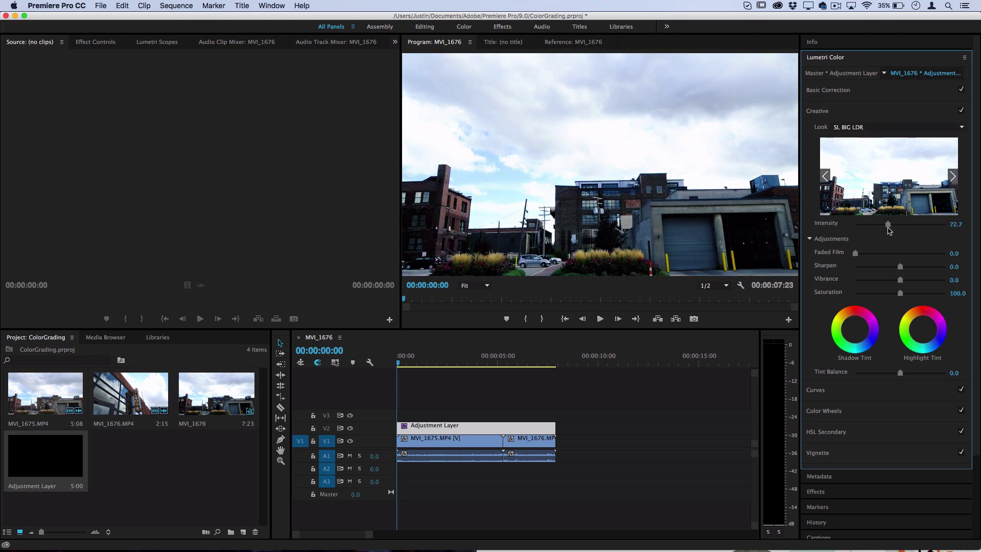
Set the Creative look to None and raise Faded Film to 14.2.
{"action": "left_click", "coordinate": [861, 132]}
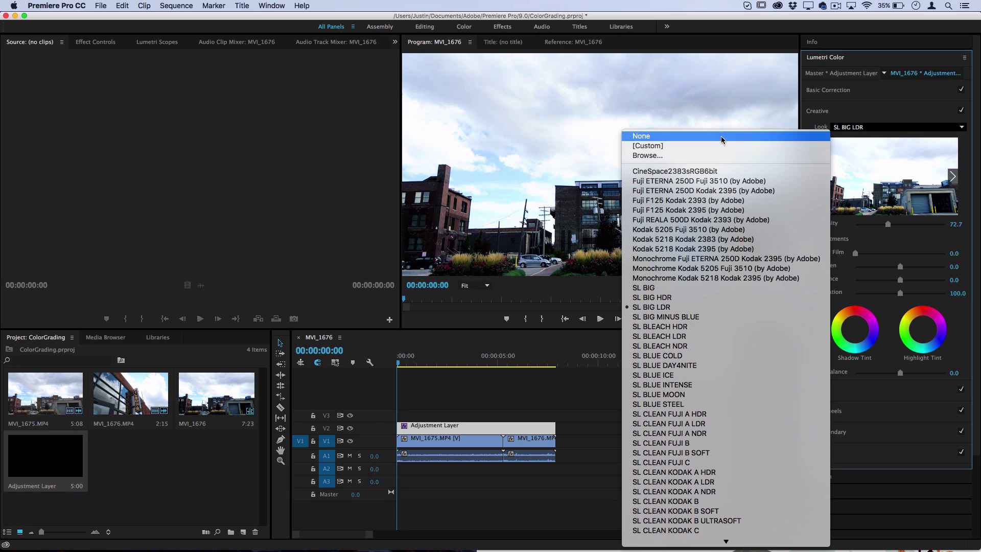
{"action": "left_click", "coordinate": [721, 137]}
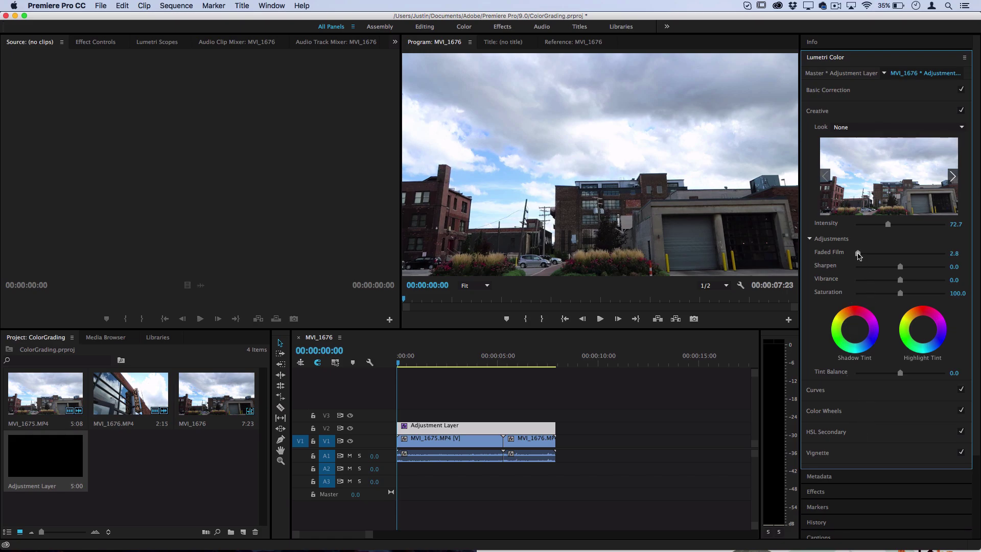
{"action": "left_click_drag", "start_coordinate": [857, 256], "coordinate": [869, 255]}
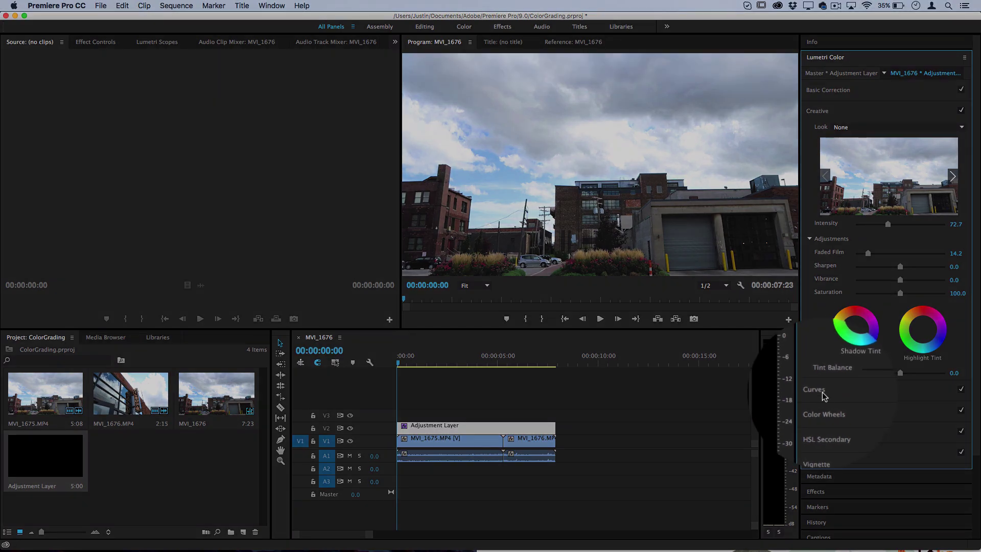
Bend the master RGB curve into a gentle S, then reset it and undo the reset.
{"action": "left_click", "coordinate": [823, 396]}
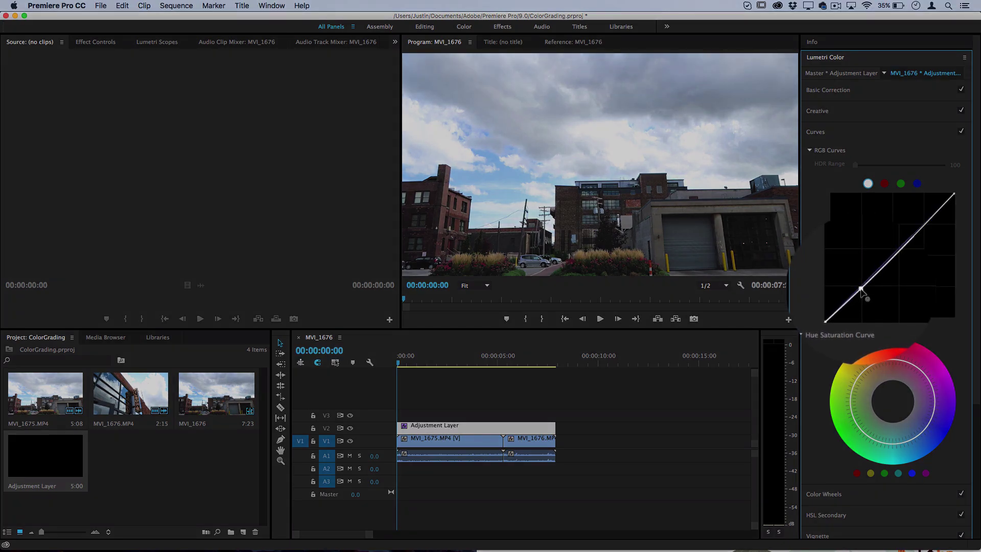
{"action": "left_click_drag", "start_coordinate": [863, 285], "coordinate": [859, 298]}
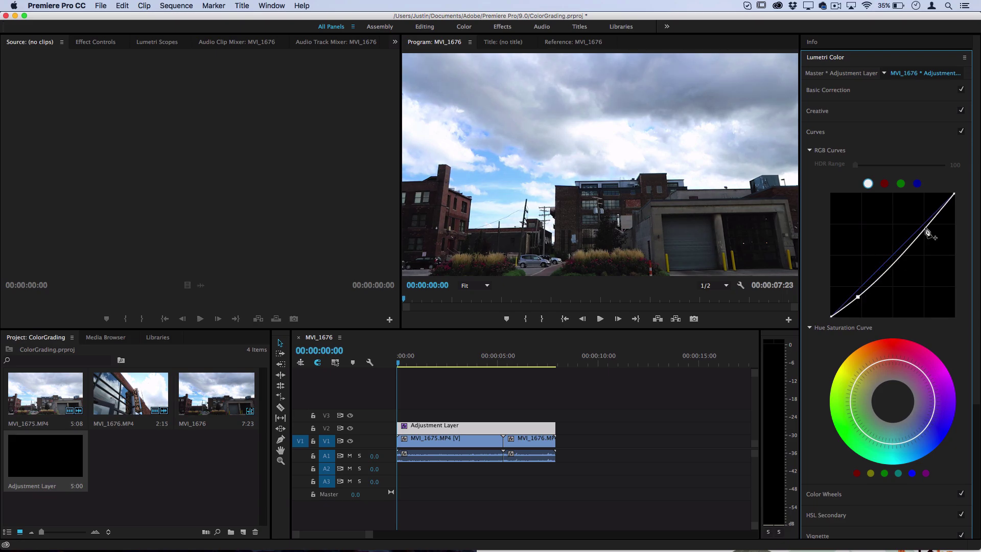
{"action": "left_click_drag", "start_coordinate": [924, 224], "coordinate": [923, 223]}
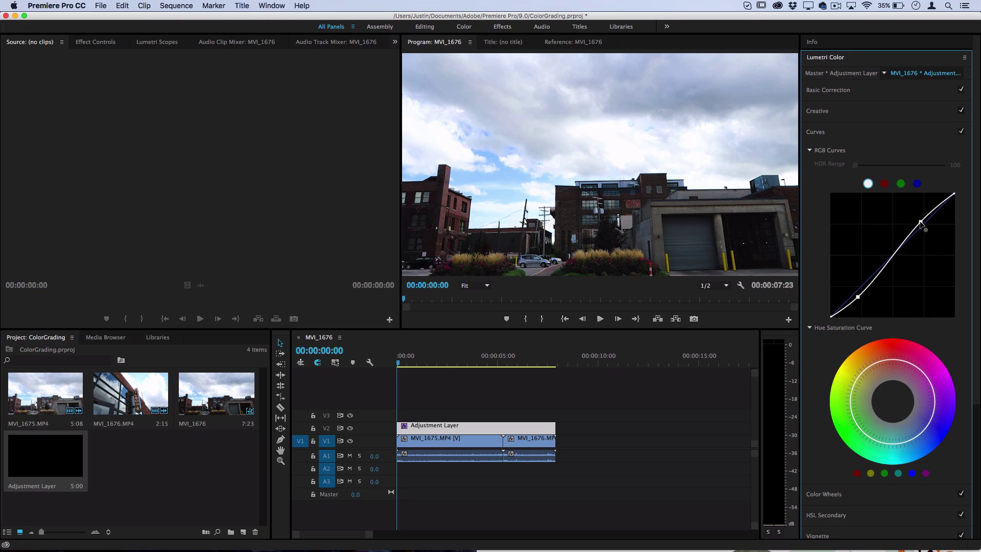
{"action": "double_click", "coordinate": [922, 225]}
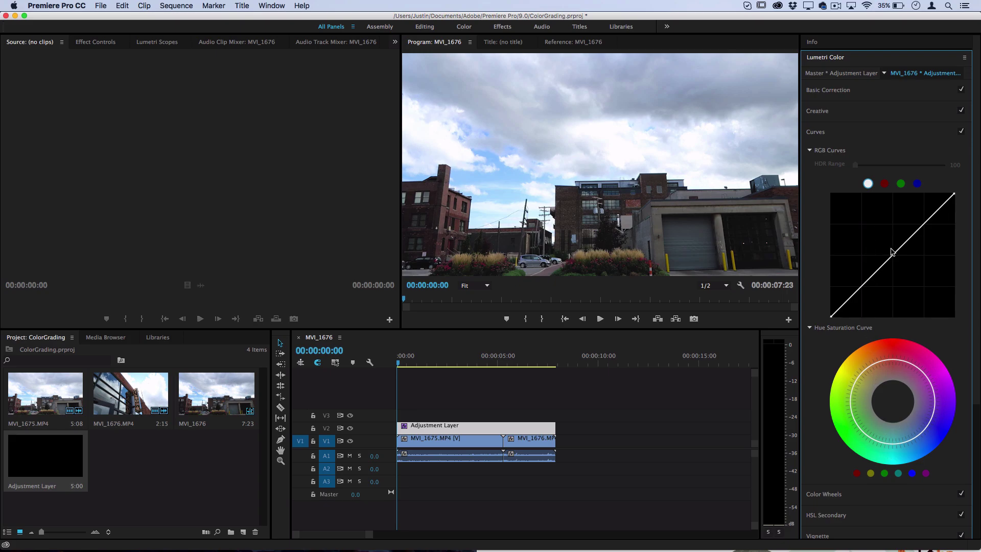
{"action": "key", "text": "super"}
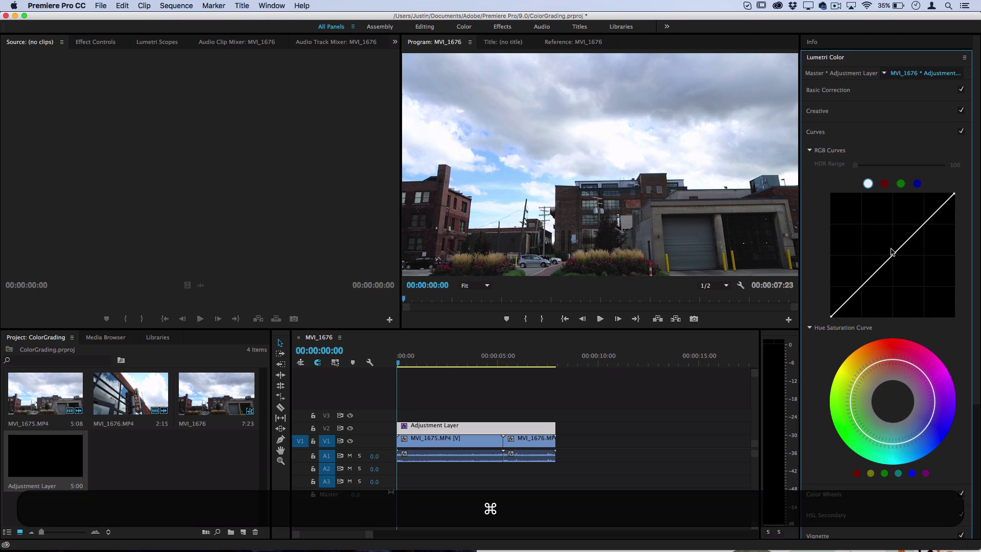
{"action": "key", "text": "super+z"}
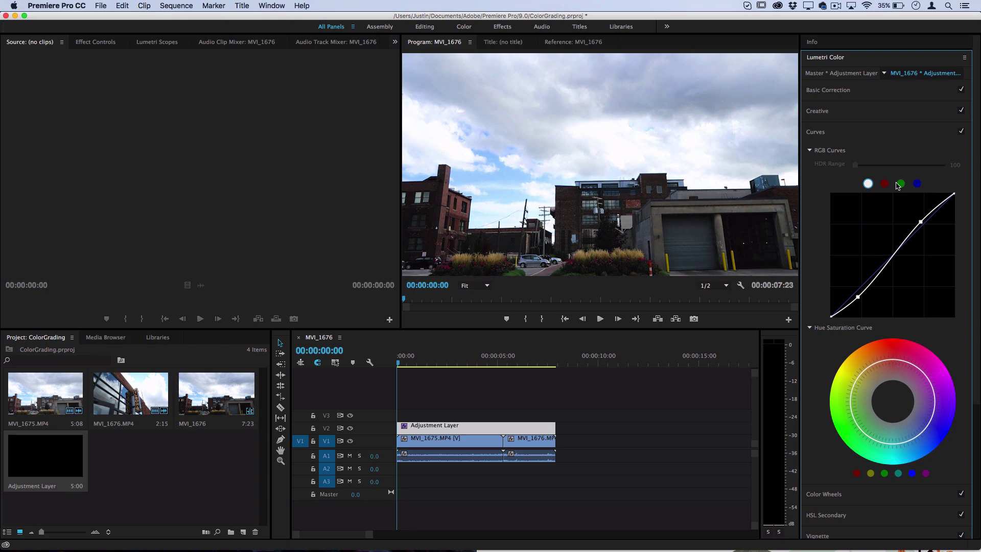
Shape the green channel curve into an S with lifted midtones and darker shadows.
{"action": "left_click", "coordinate": [901, 185]}
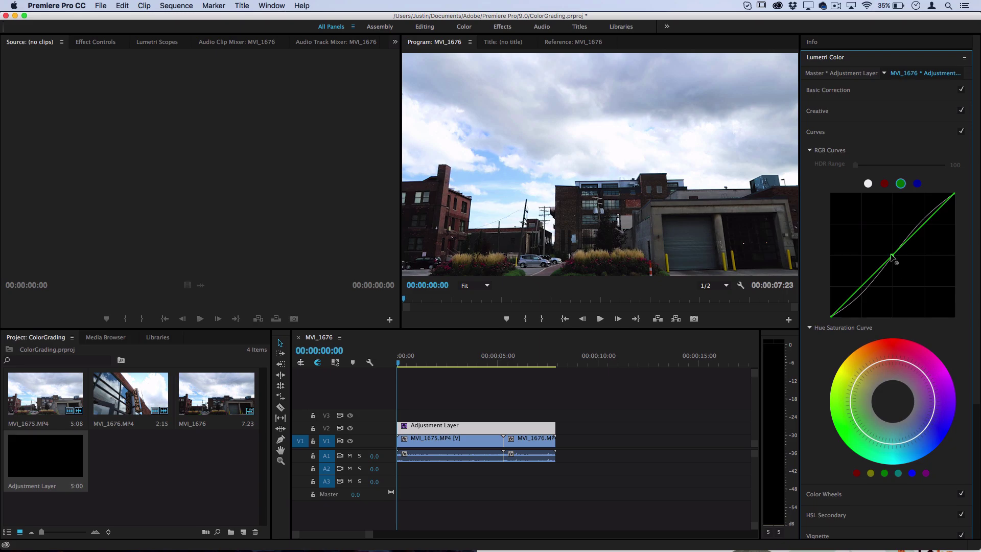
{"action": "left_click_drag", "start_coordinate": [892, 257], "coordinate": [886, 251]}
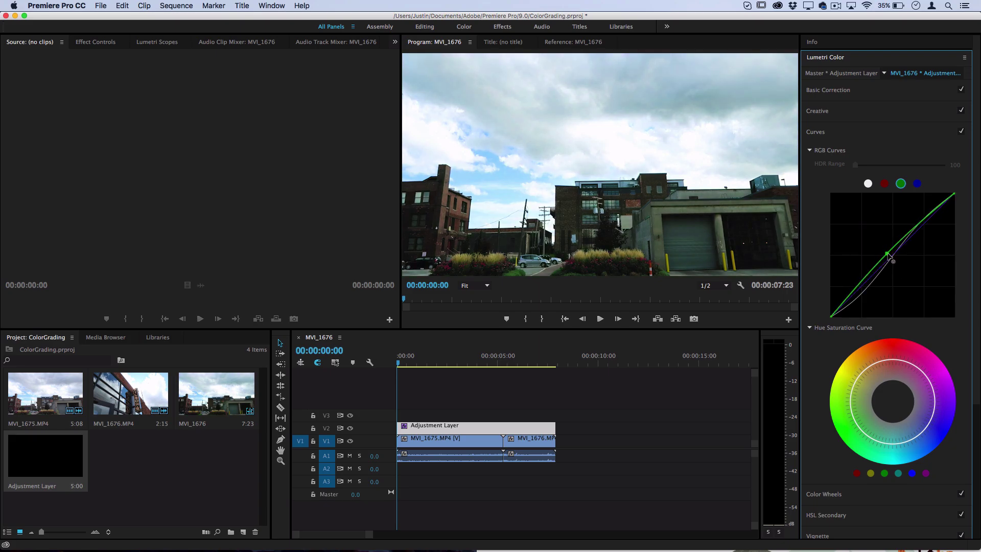
{"action": "mouse_move", "coordinate": [887, 251]}
{"action": "left_mouse_down"}
{"action": "mouse_move", "coordinate": [893, 260]}
{"action": "mouse_move", "coordinate": [911, 230]}
{"action": "left_mouse_up"}
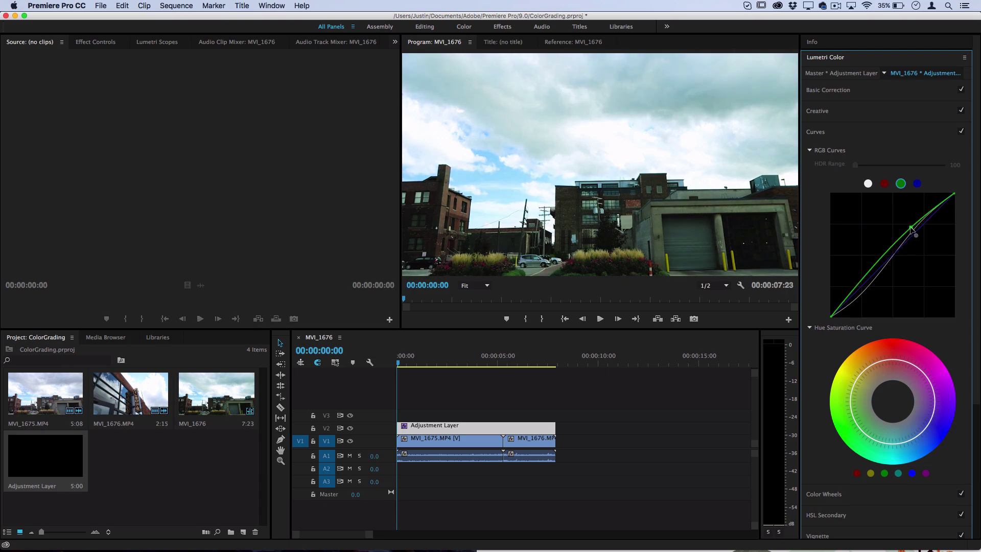
{"action": "left_click_drag", "start_coordinate": [867, 284], "coordinate": [864, 289]}
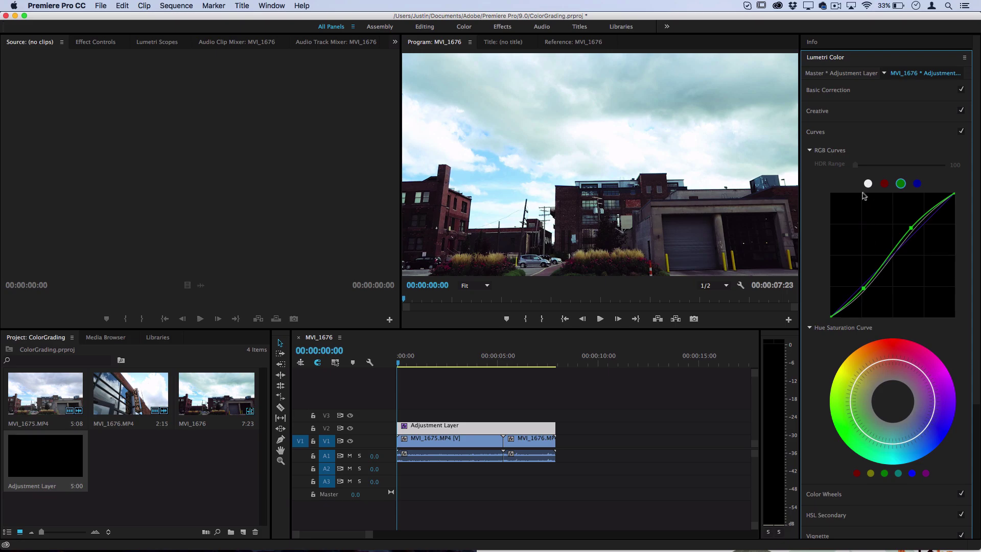
Lift the blue shadows, lower the blue highlights slightly, and save the project.
{"action": "left_click", "coordinate": [884, 183]}
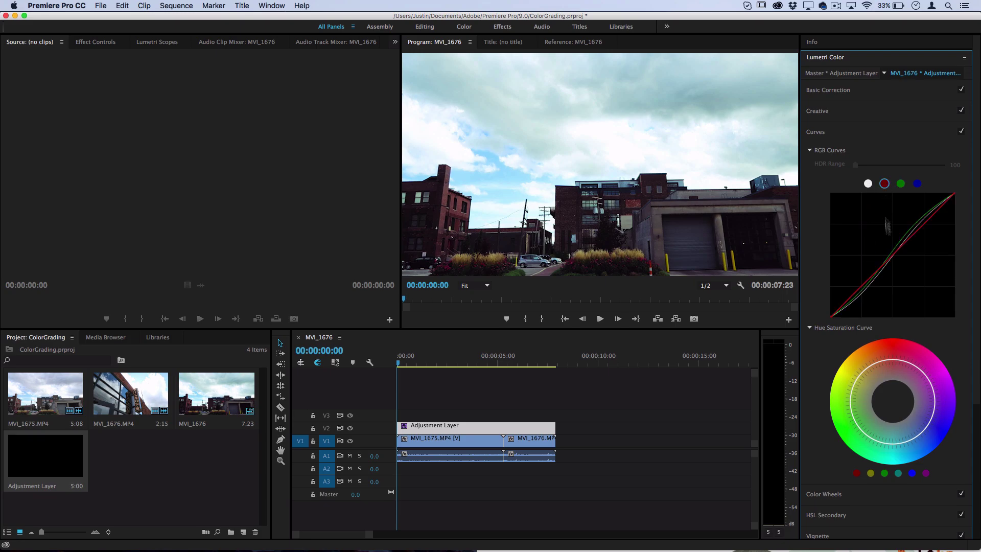
{"action": "left_click", "coordinate": [917, 184]}
{"action": "left_click_drag", "start_coordinate": [833, 317], "coordinate": [832, 311]}
{"action": "left_click_drag", "start_coordinate": [954, 195], "coordinate": [955, 201]}
{"action": "key", "text": "super+s"}
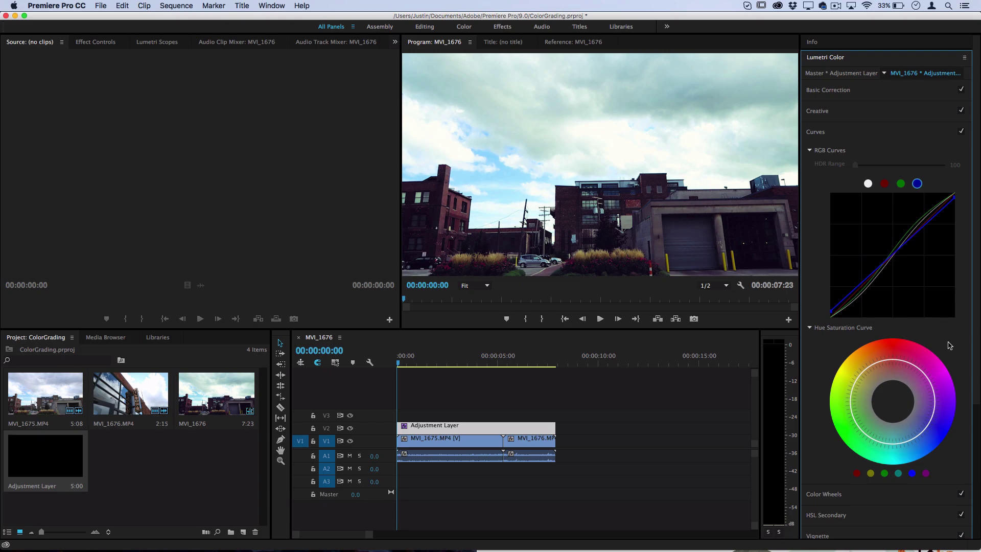
{"action": "scroll", "coordinate": [948, 346], "scroll_direction": "down", "scroll_amount": 2}
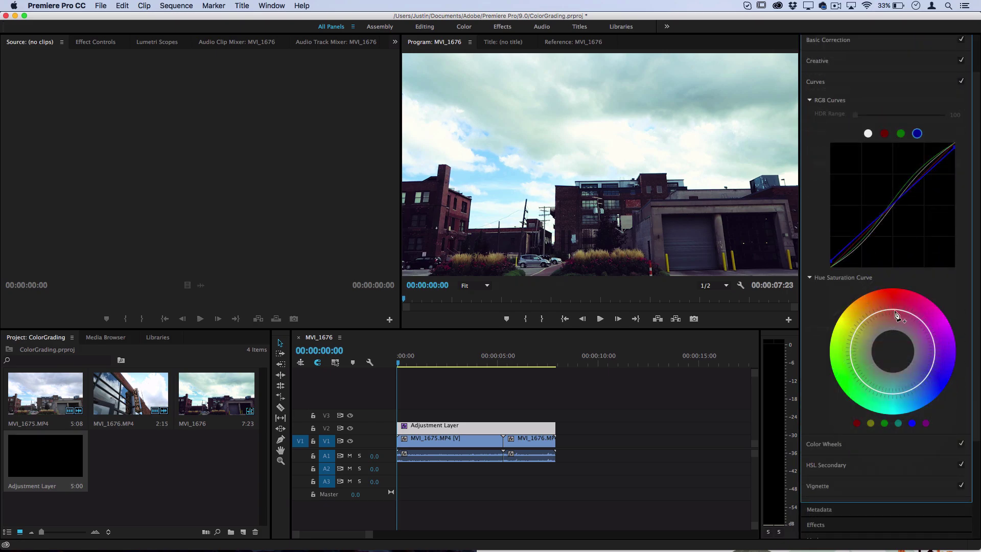
{"action": "left_click_drag", "start_coordinate": [895, 307], "coordinate": [903, 270]}
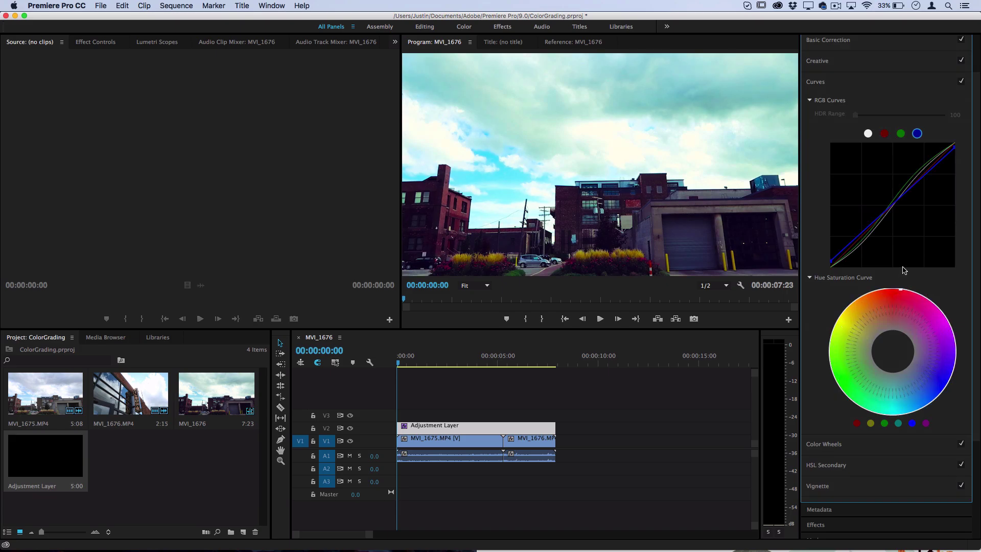
{"action": "mouse_move", "coordinate": [903, 316]}
{"action": "left_mouse_down"}
{"action": "mouse_move", "coordinate": [897, 331]}
{"action": "mouse_move", "coordinate": [899, 310]}
{"action": "left_mouse_up"}
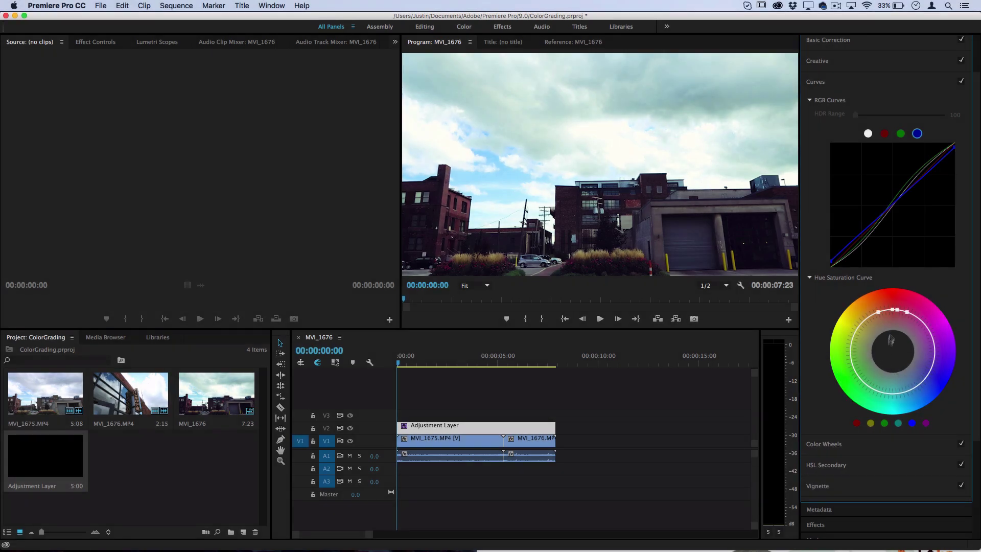
{"action": "left_click_drag", "start_coordinate": [896, 311], "coordinate": [901, 273]}
{"action": "double_click", "coordinate": [899, 323]}
{"action": "scroll", "coordinate": [870, 331], "scroll_direction": "down", "scroll_amount": 3}
{"action": "scroll", "coordinate": [870, 332], "scroll_direction": "up", "scroll_amount": 4}
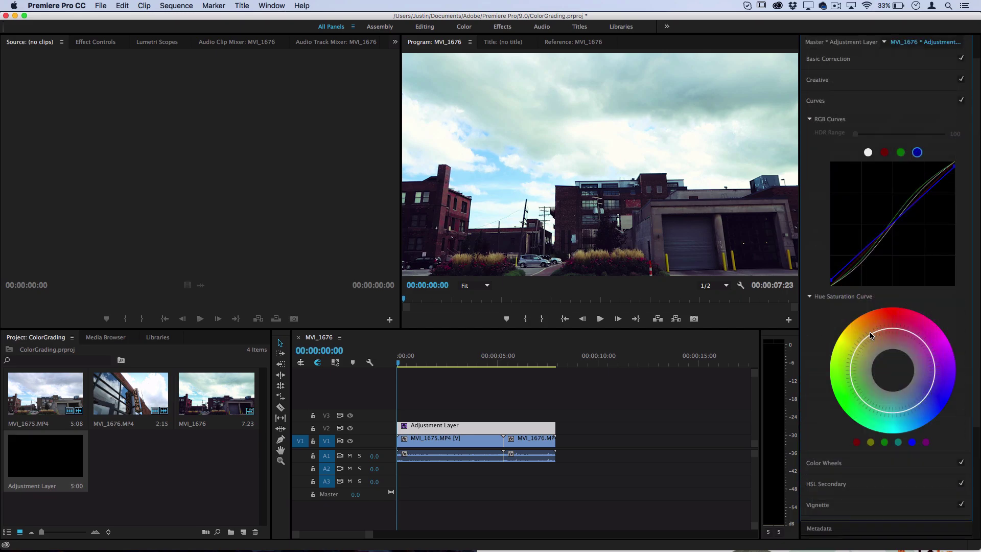
Collapse Color Wheels and expand the HSL Secondary and Vignette sections in Lumetri Color.
{"action": "left_click", "coordinate": [826, 462]}
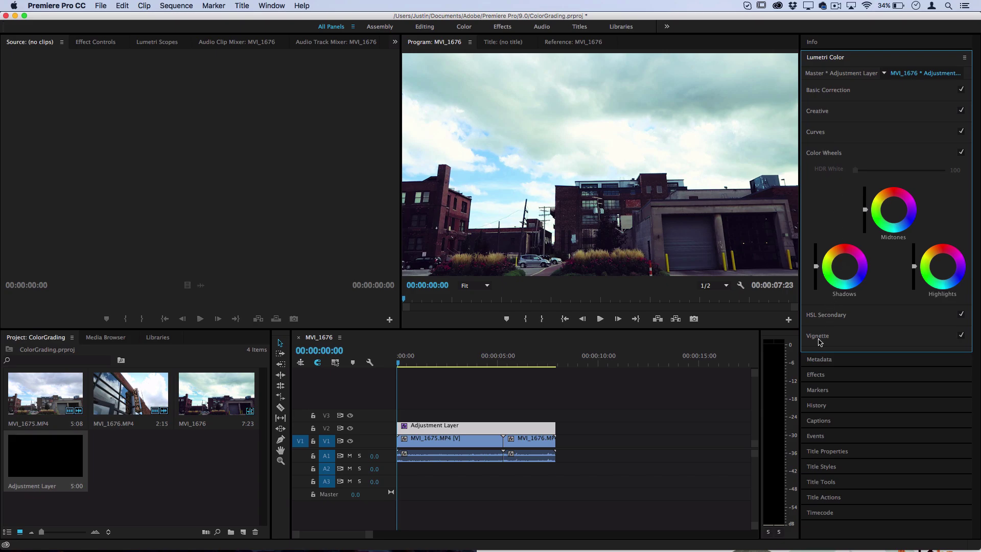
{"action": "left_click", "coordinate": [826, 317]}
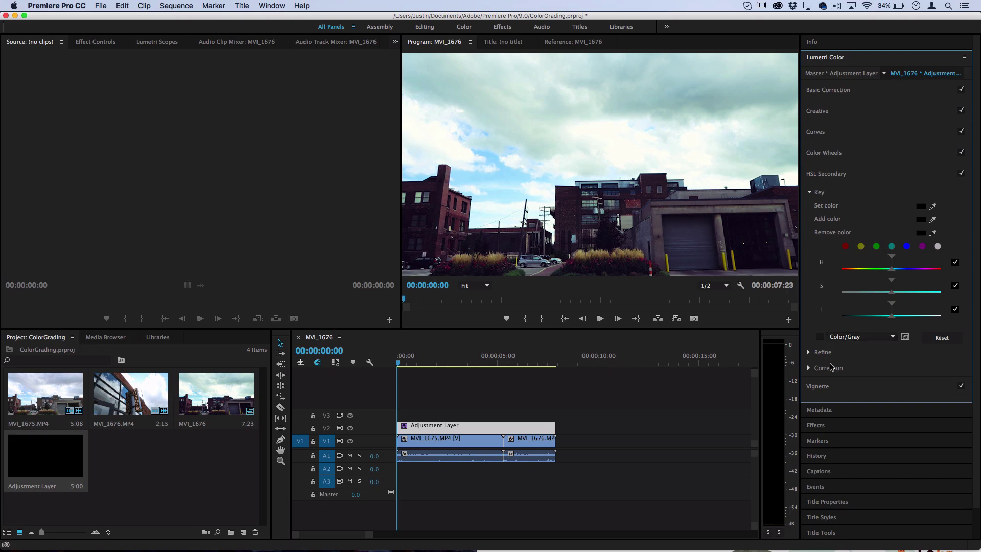
{"action": "left_click", "coordinate": [821, 388]}
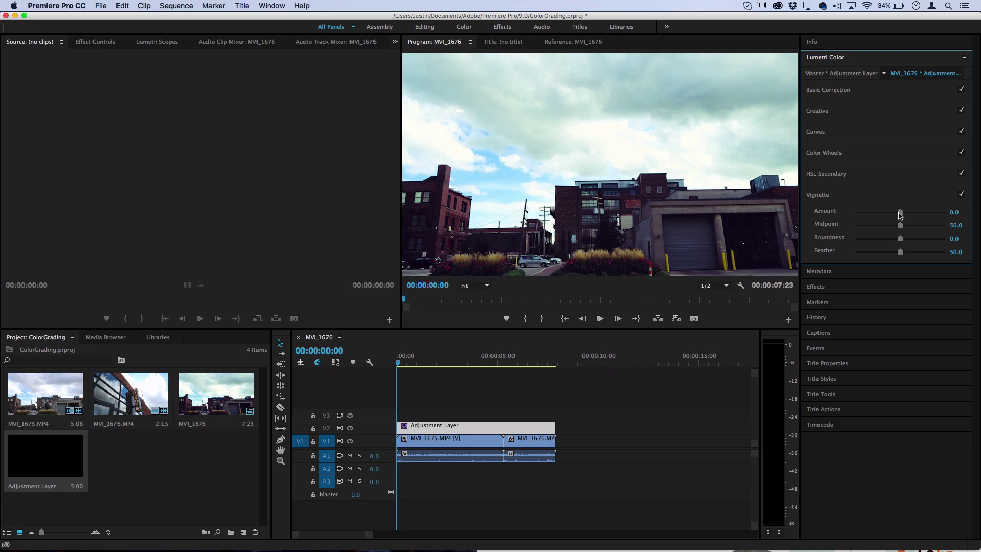
Set vignette amount to -0.5 and midpoint to 57.4, then collapse Vignette.
{"action": "left_click_drag", "start_coordinate": [901, 214], "coordinate": [882, 213]}
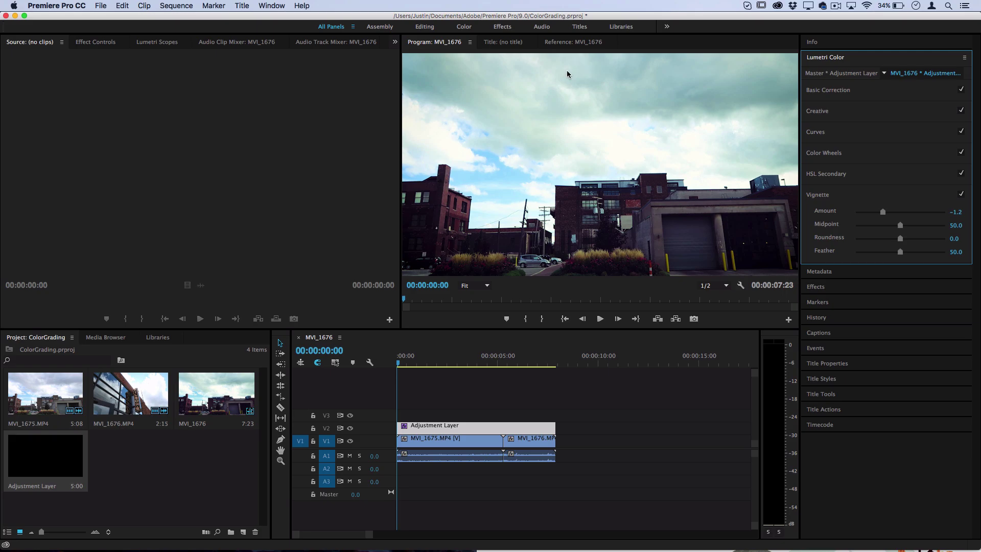
{"action": "left_click_drag", "start_coordinate": [882, 211], "coordinate": [917, 211]}
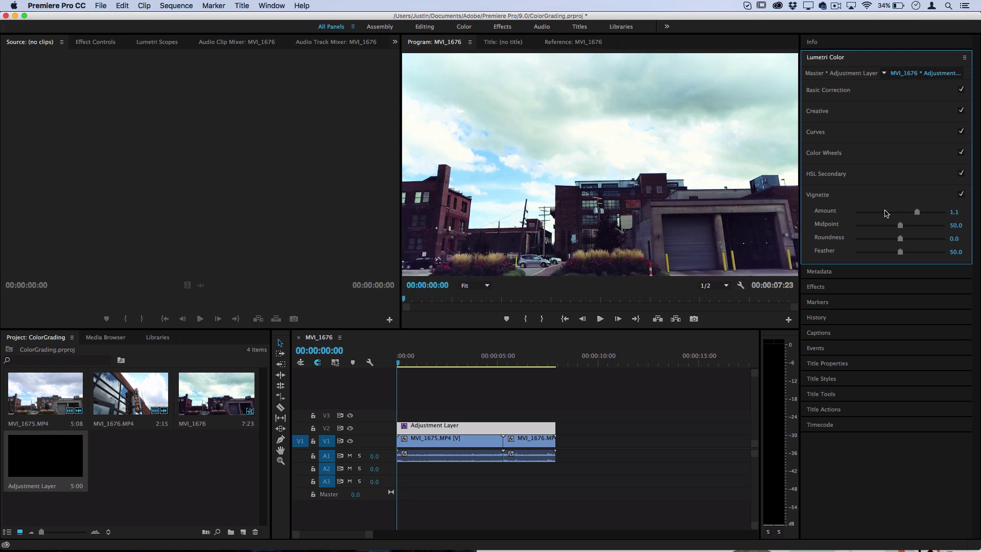
{"action": "left_click", "coordinate": [889, 212]}
{"action": "left_click_drag", "start_coordinate": [889, 211], "coordinate": [896, 212]}
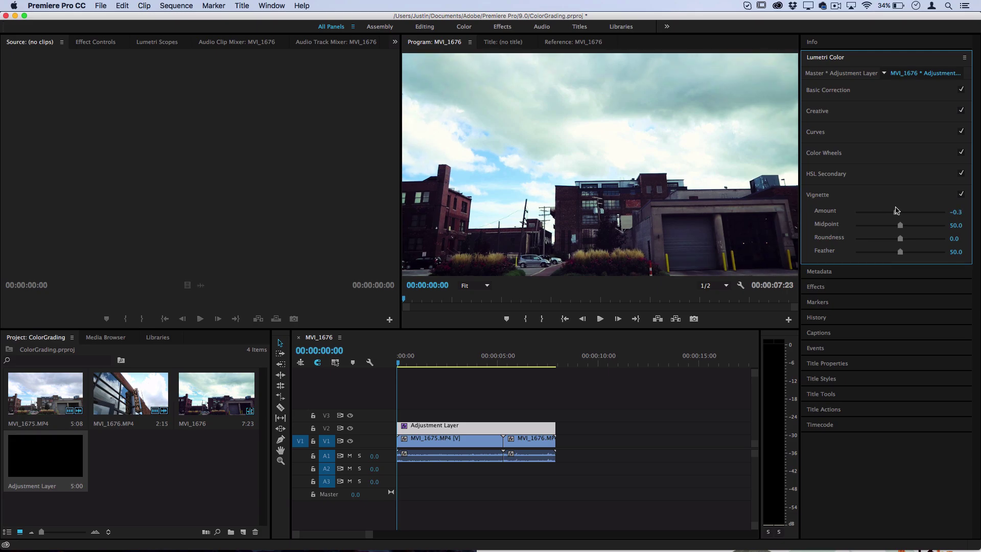
{"action": "left_click_drag", "start_coordinate": [895, 211], "coordinate": [892, 212]}
{"action": "left_click_drag", "start_coordinate": [901, 225], "coordinate": [902, 227]}
{"action": "left_click", "coordinate": [885, 194]}
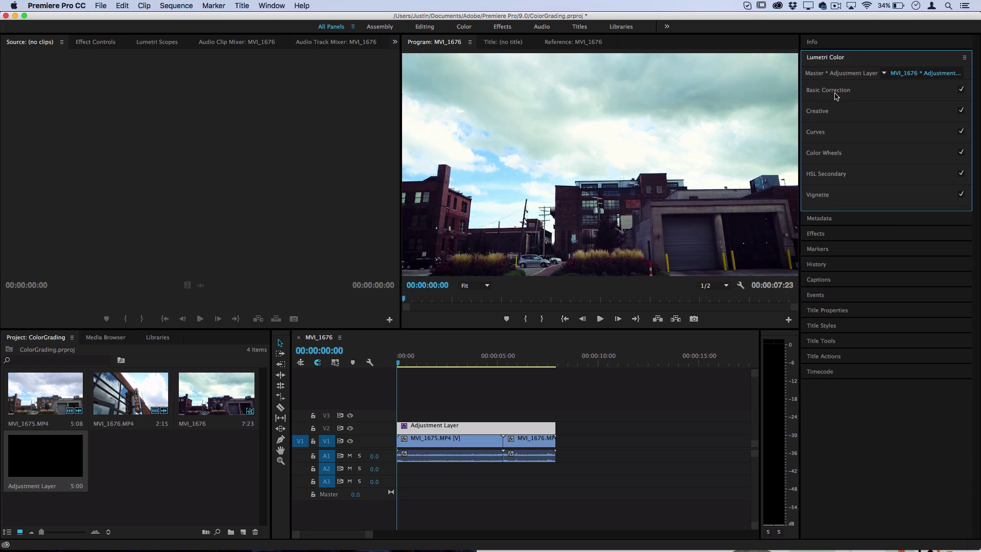
In Basic Correction, pull the Highlights down to -22.7.
{"action": "left_click", "coordinate": [836, 92]}
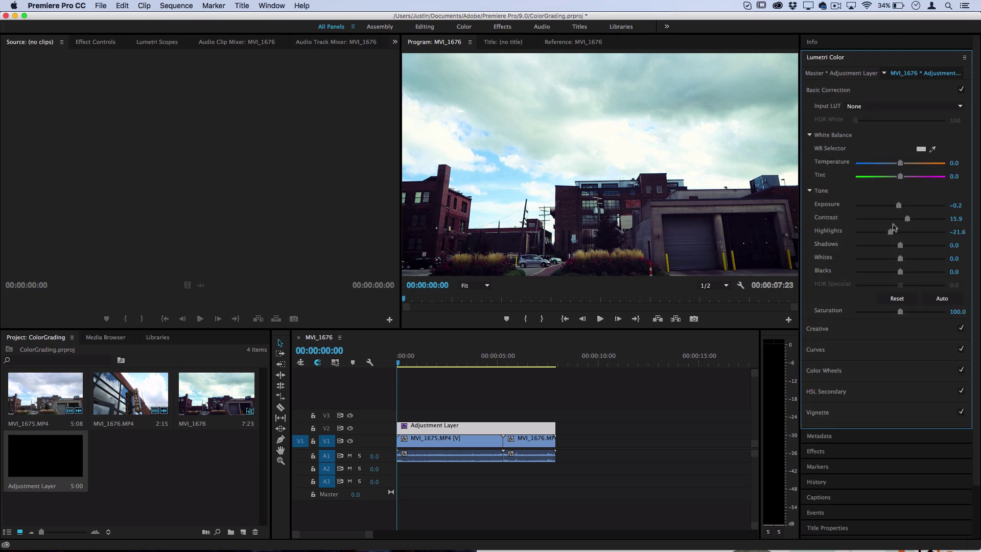
{"action": "left_click_drag", "start_coordinate": [891, 233], "coordinate": [890, 232]}
{"action": "left_click_drag", "start_coordinate": [899, 207], "coordinate": [898, 208]}
Toggle the V2 adjustment layer off and on to compare, then jump to 6:03.
{"action": "left_click", "coordinate": [350, 429]}
{"action": "left_click", "coordinate": [350, 429]}
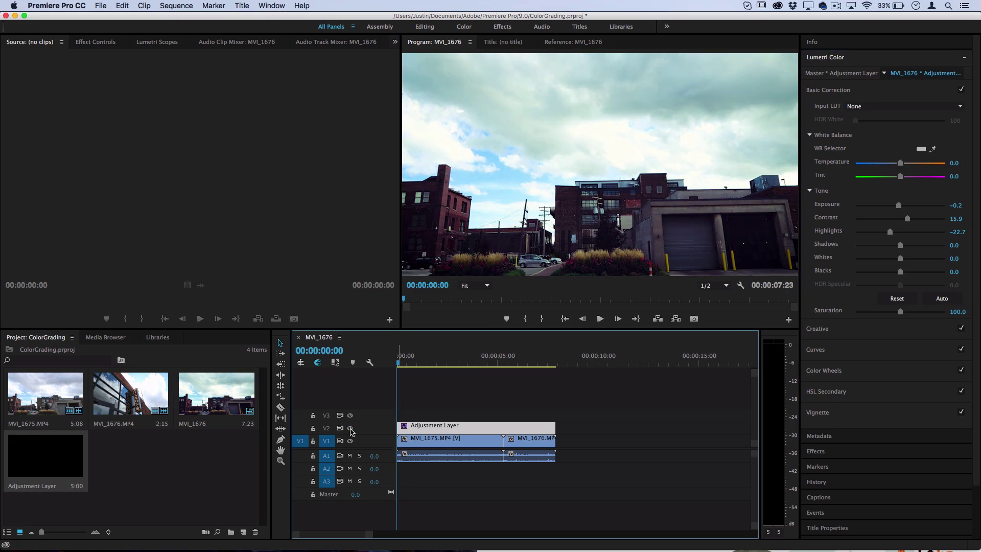
{"action": "left_click", "coordinate": [350, 429]}
{"action": "left_click", "coordinate": [350, 429]}
{"action": "left_click", "coordinate": [521, 362]}
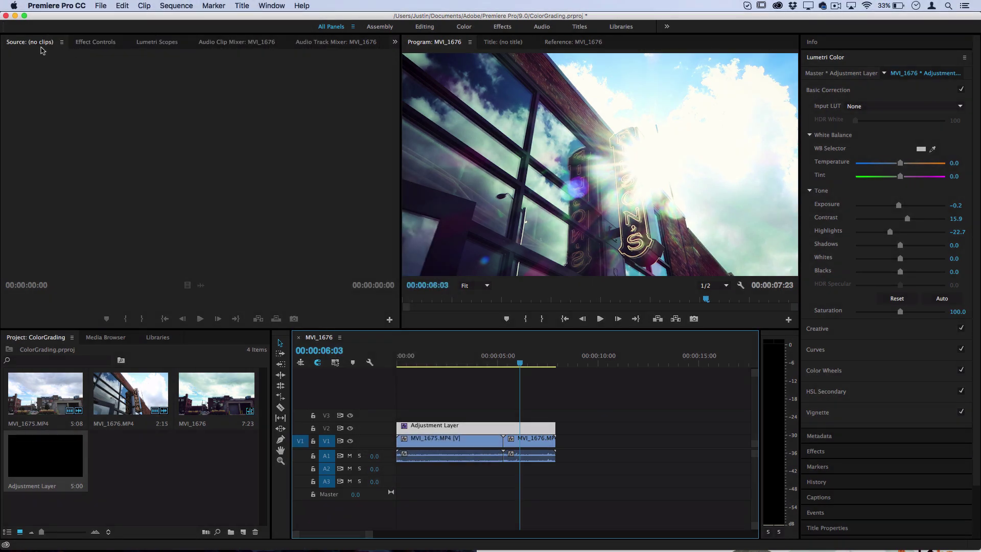
Lower the adjustment layer's opacity to 64% in Effect Controls.
{"action": "left_click", "coordinate": [95, 42]}
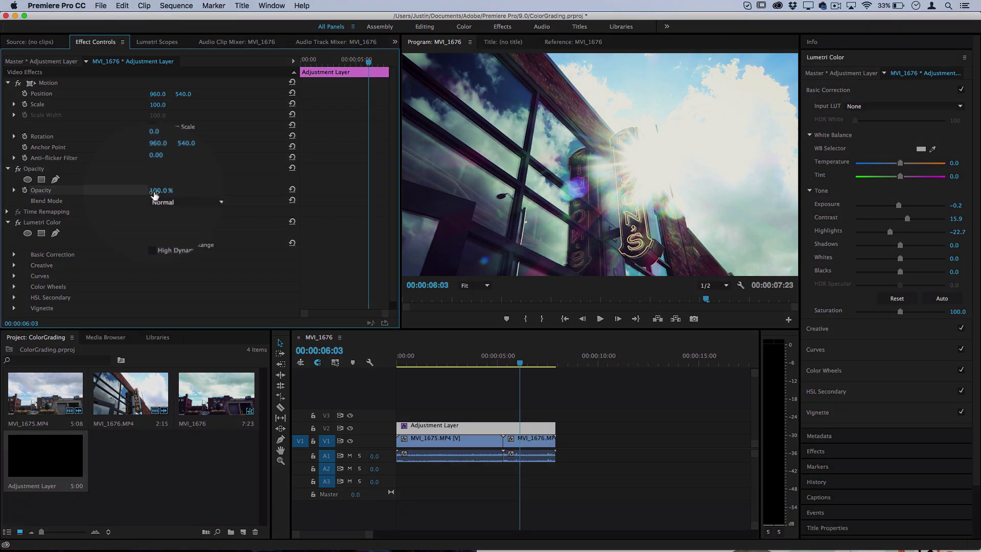
{"action": "left_click_drag", "start_coordinate": [161, 190], "coordinate": [148, 190]}
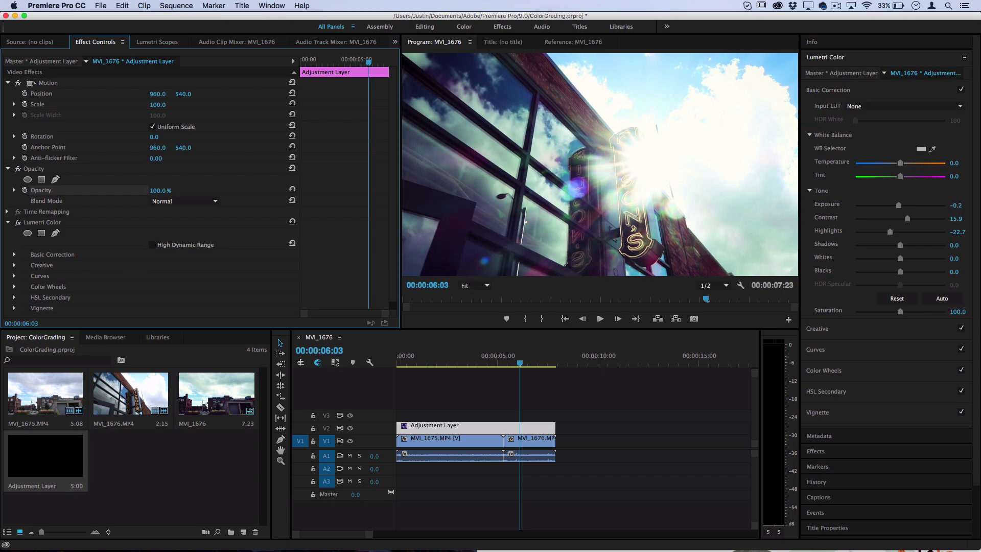
{"action": "left_click_drag", "start_coordinate": [158, 190], "coordinate": [132, 190]}
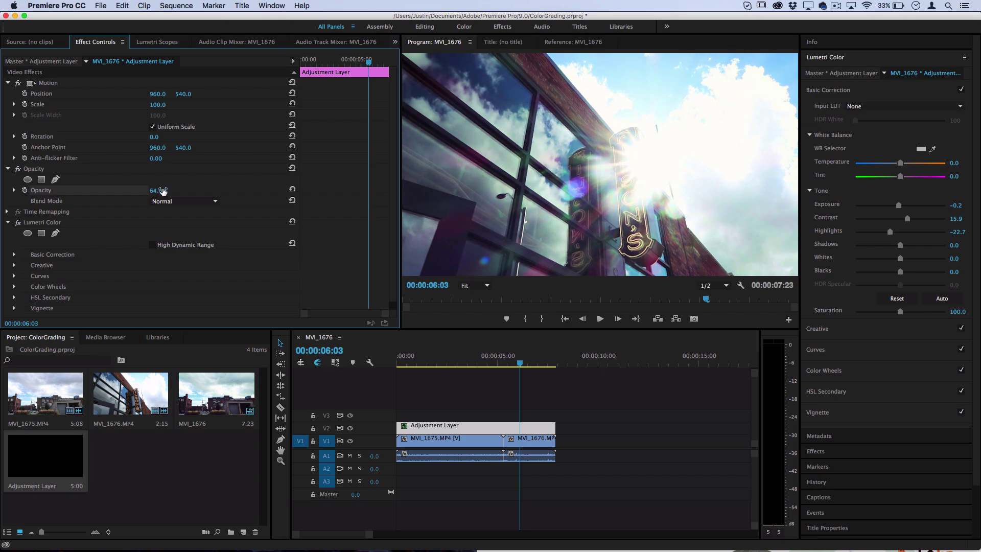
Try the Lighten blend mode, then set the blend mode back to Normal.
{"action": "left_click", "coordinate": [173, 201]}
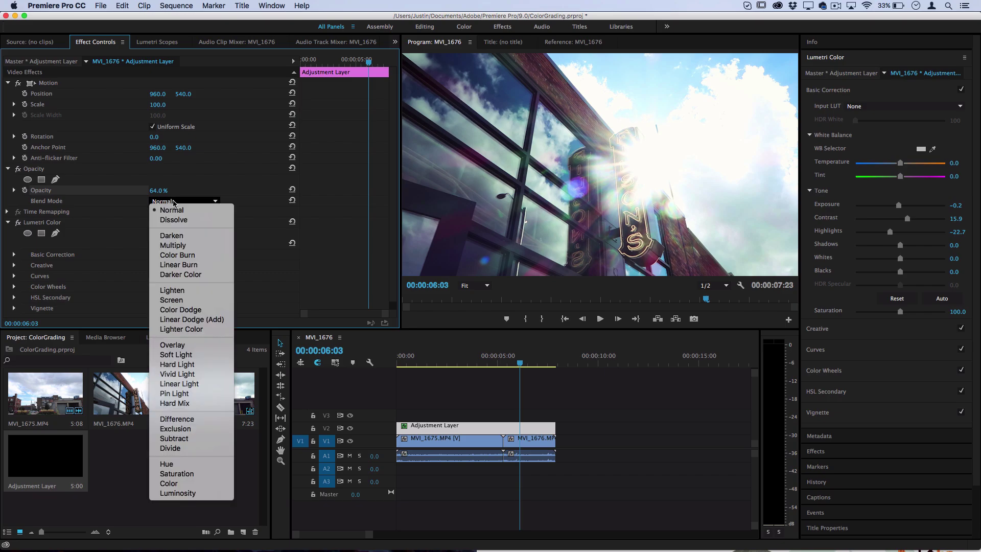
{"action": "left_click", "coordinate": [190, 290]}
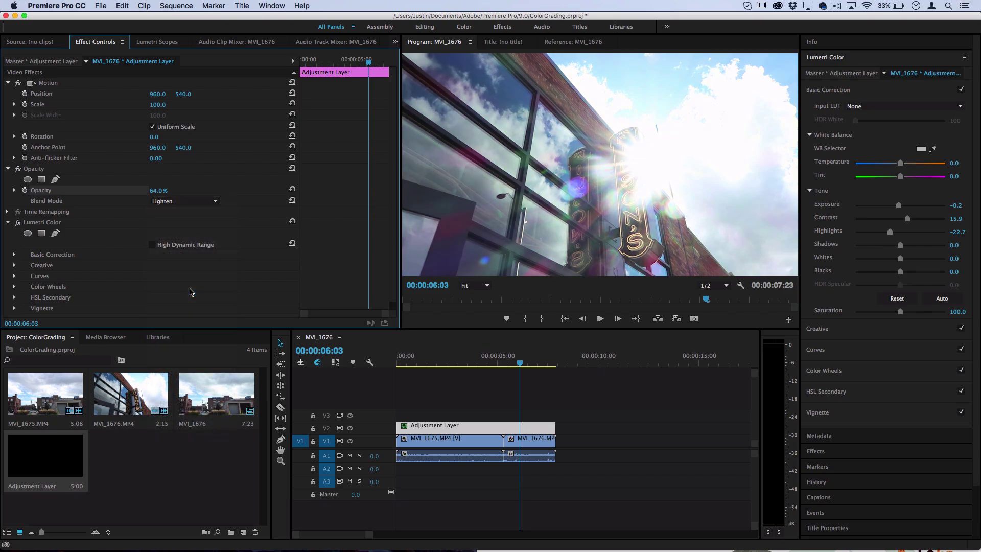
{"action": "left_click", "coordinate": [177, 201]}
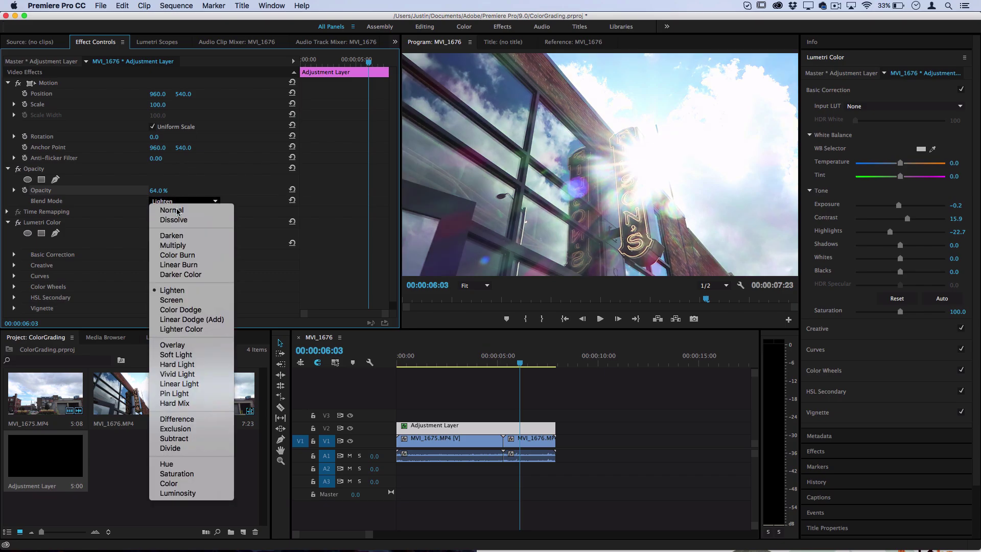
{"action": "left_click", "coordinate": [178, 210]}
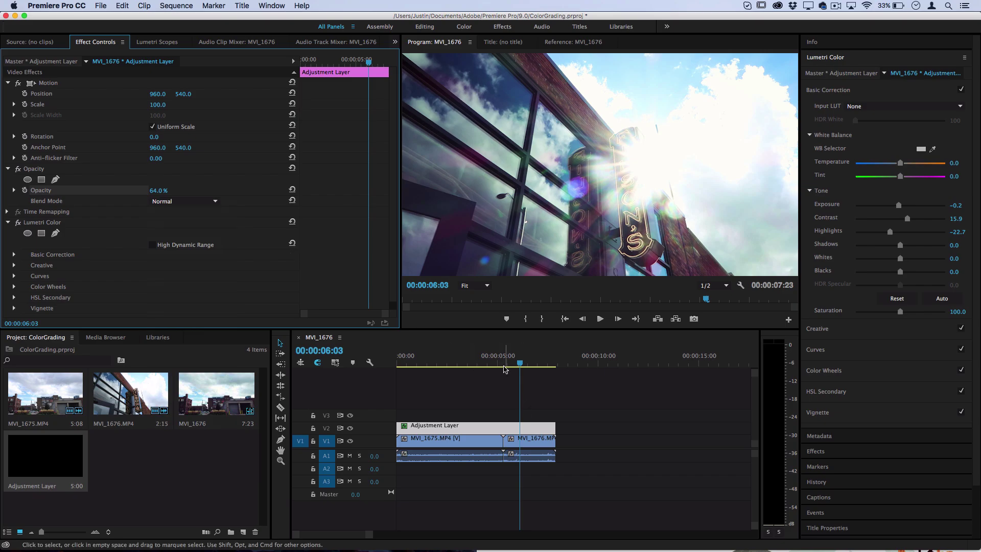
Stop playback, return to the start, and play the graded MVI_1676 sequence.
{"action": "key", "text": "space"}
{"action": "key", "text": "Home"}
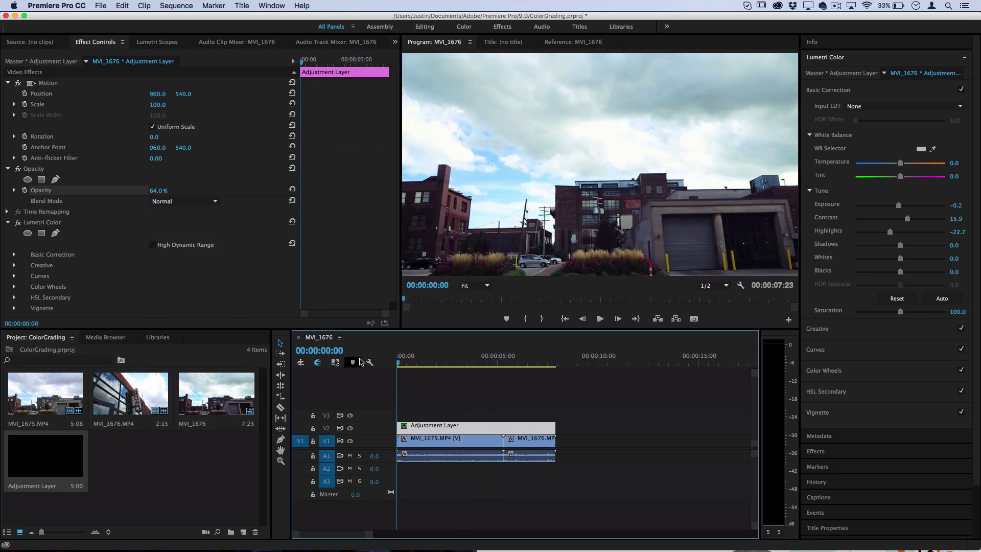
{"action": "key", "text": "space"}
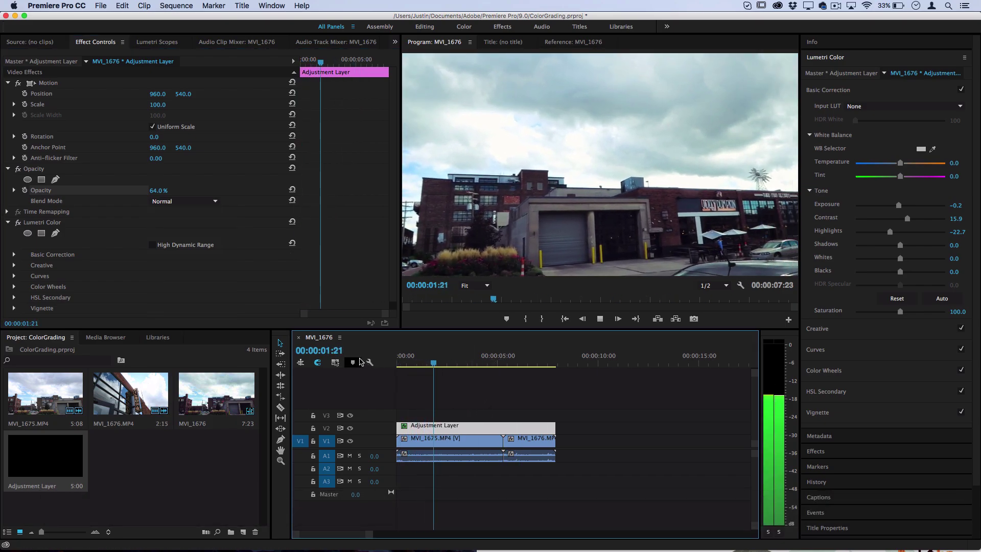